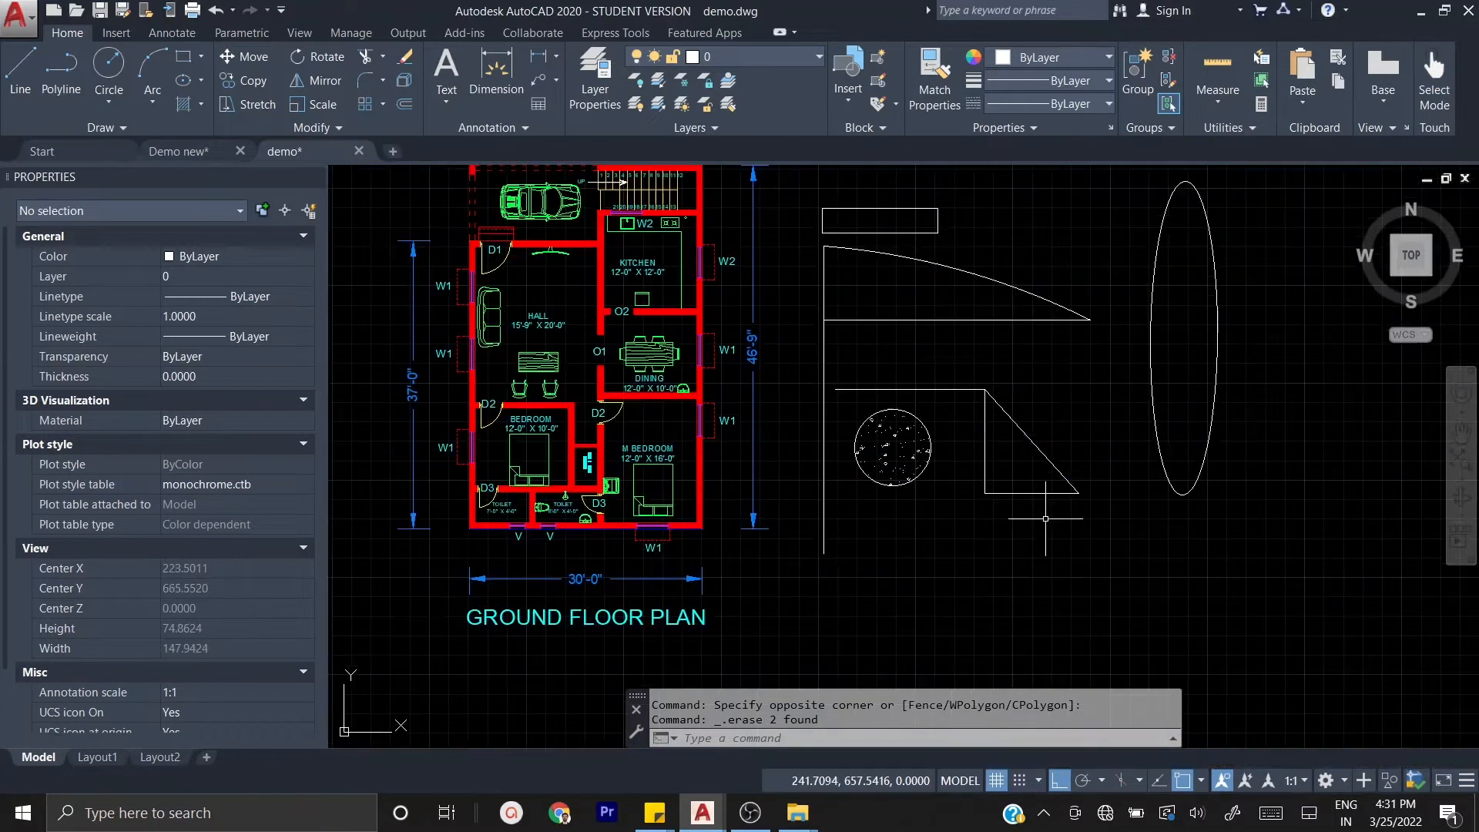
- Offset the tall ellipse outward by 0.75
middle_drag(1190, 304, 1159, 331)
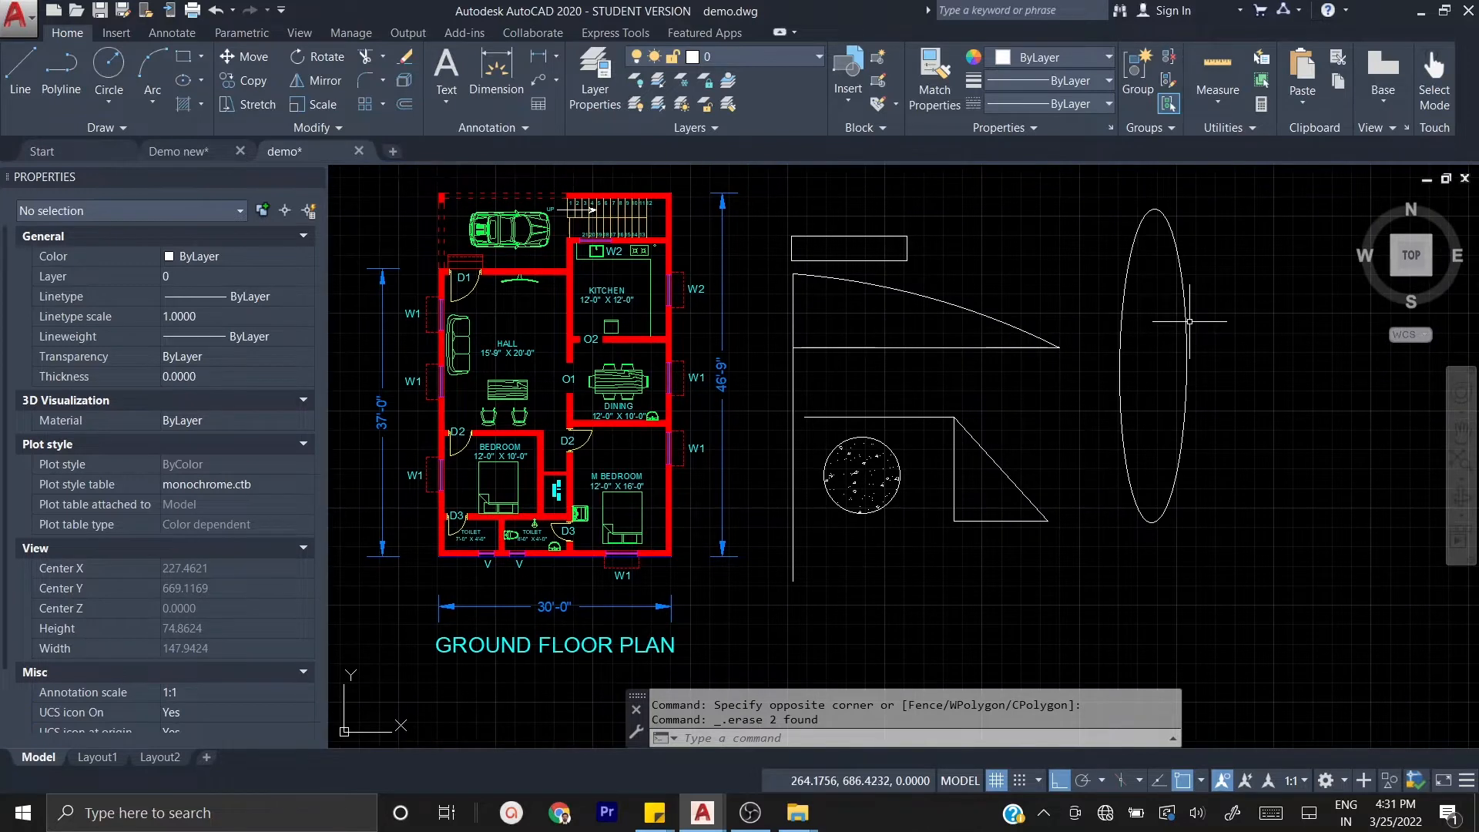
mouse_move(1187, 322)
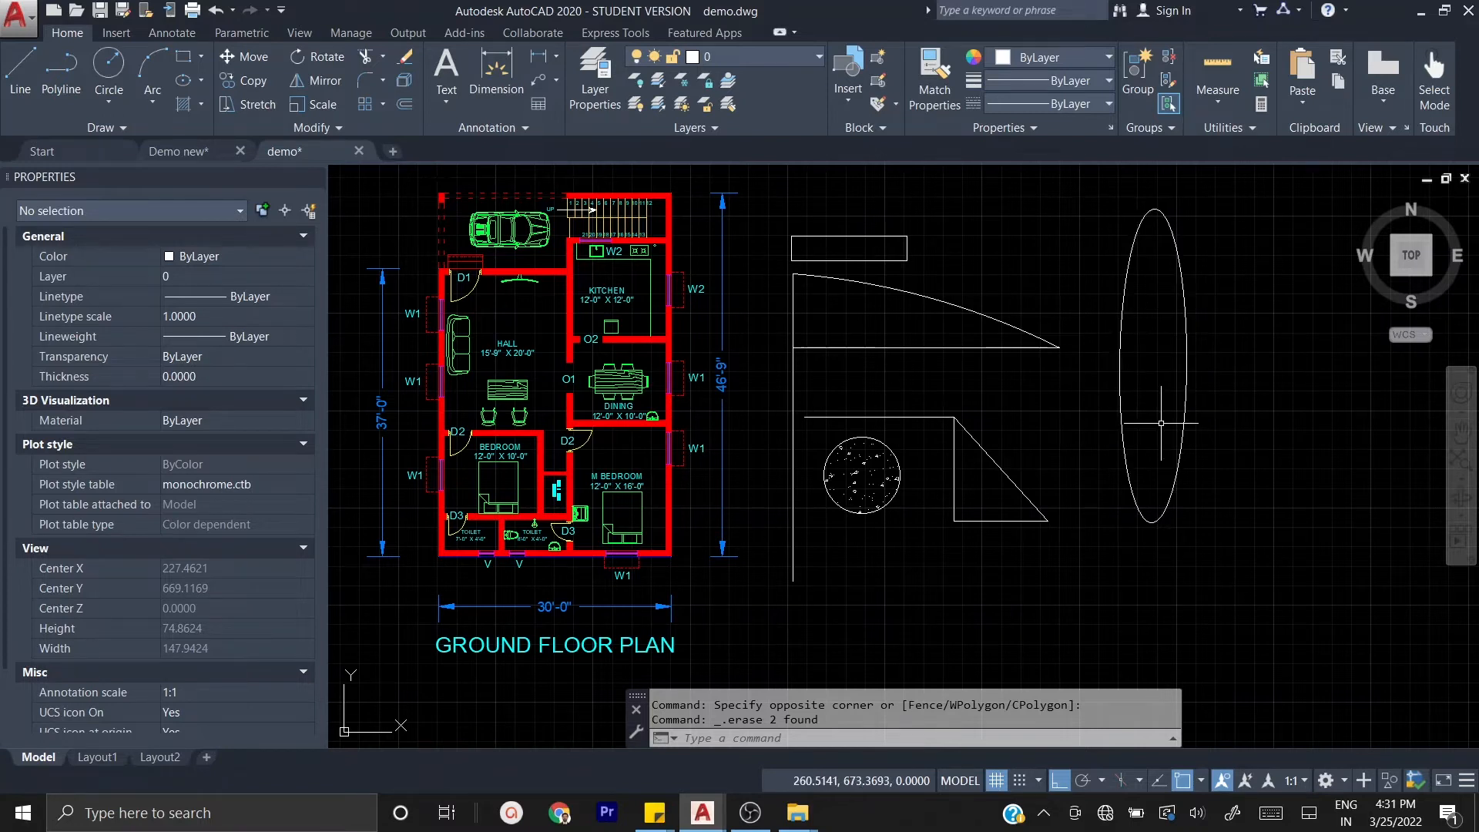
click(1209, 427)
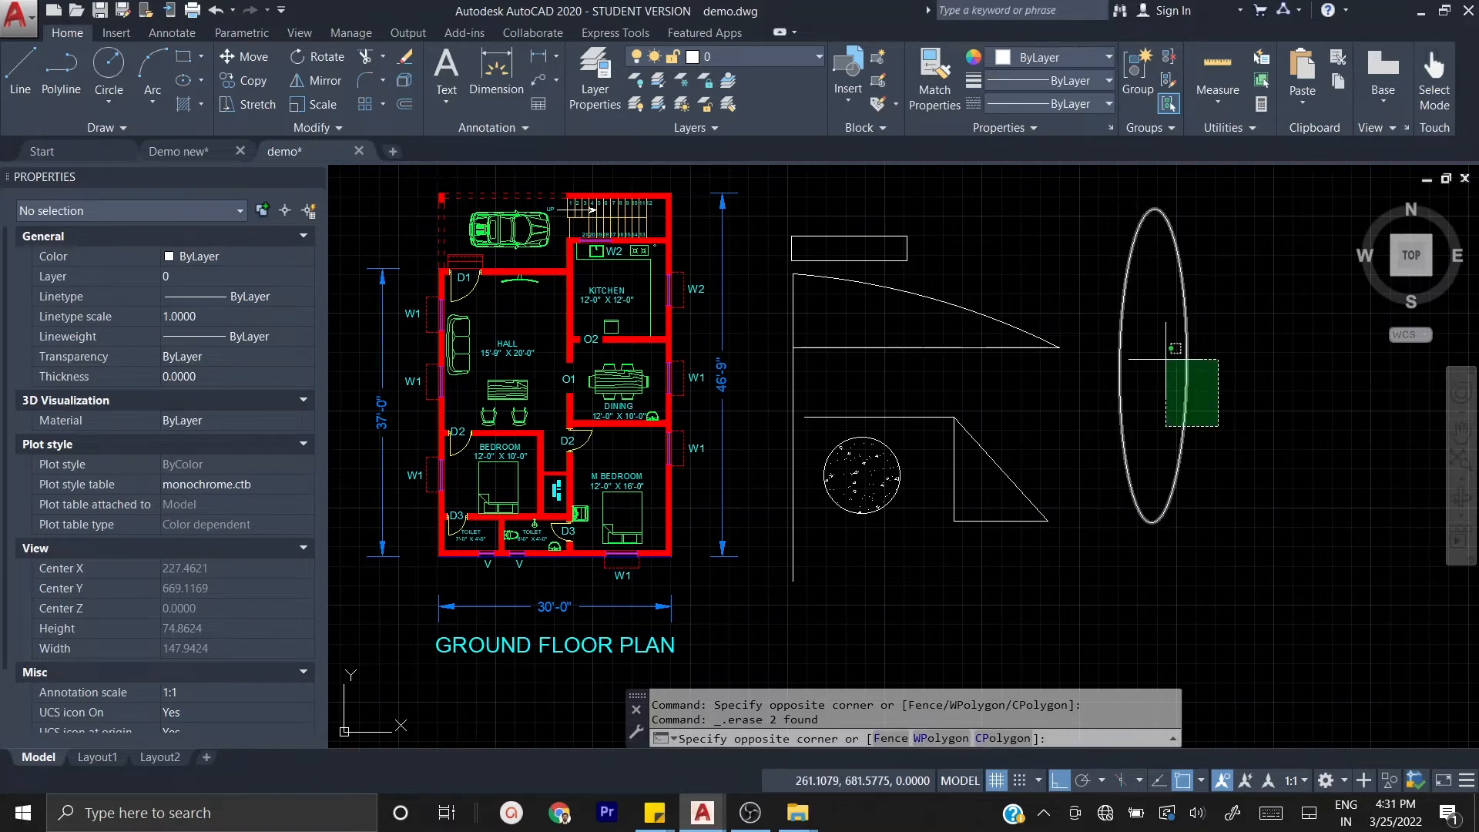
click(1166, 359)
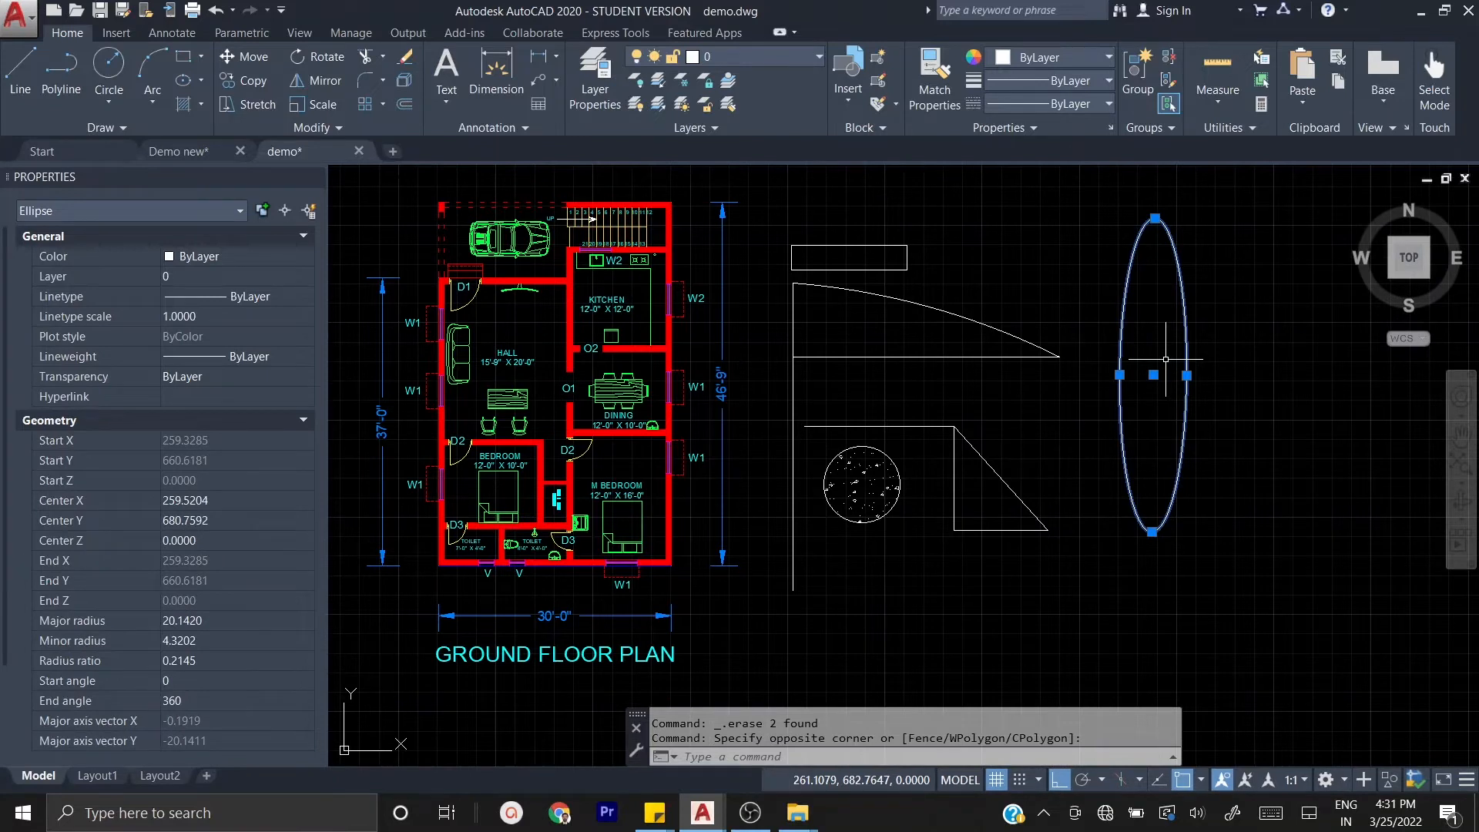
text(o)
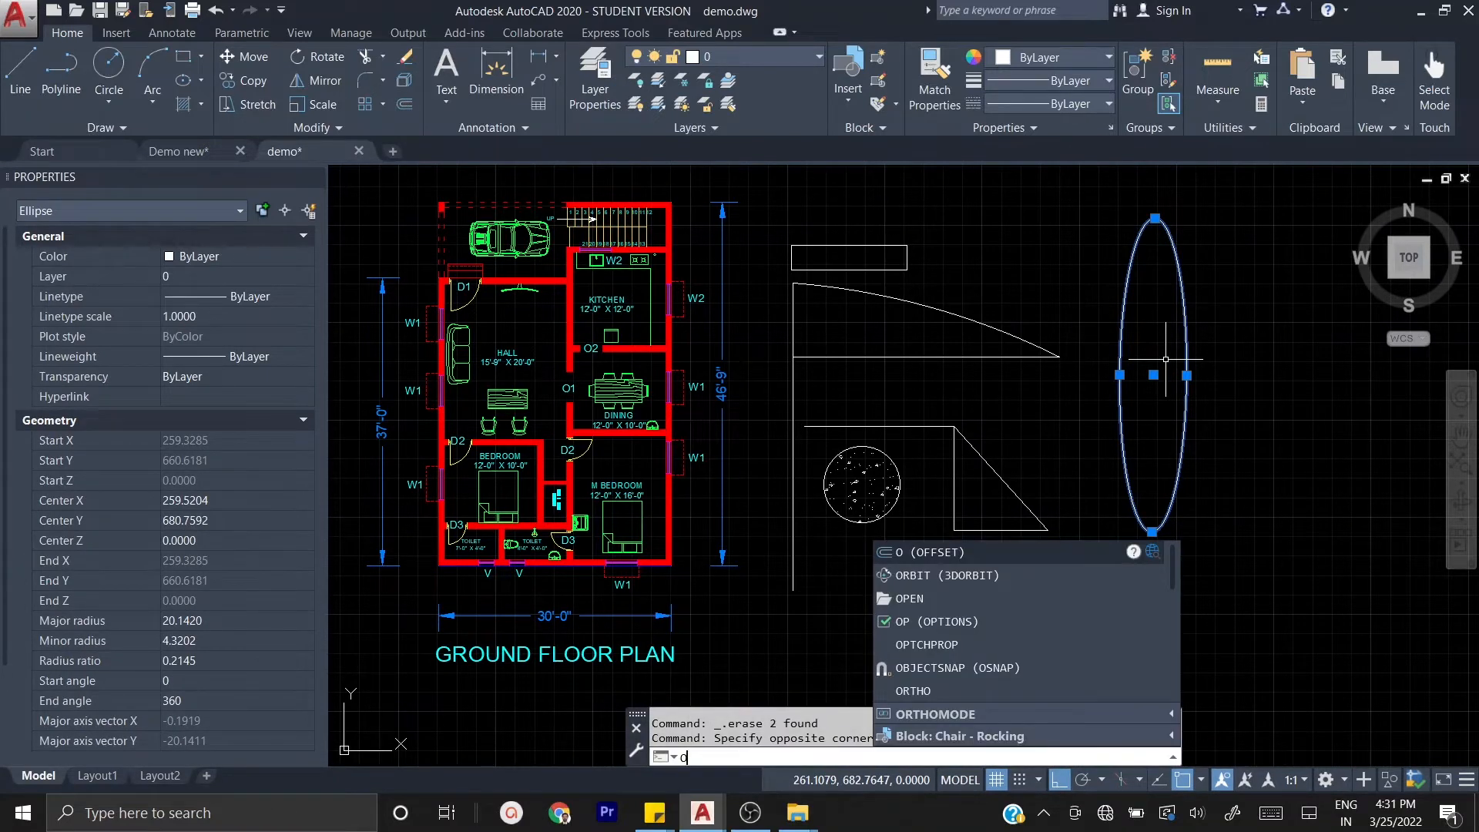
key(Return)
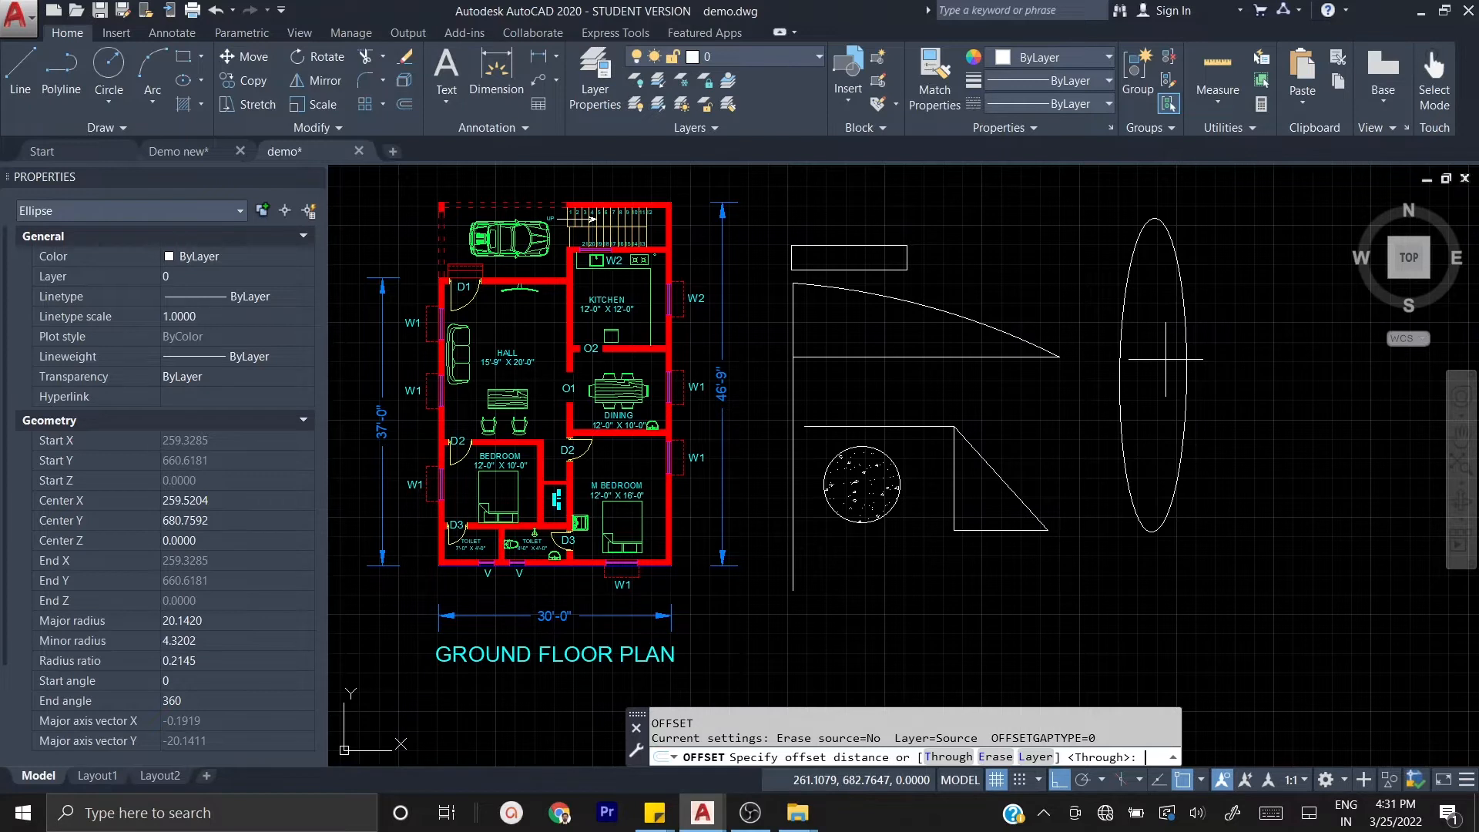
text(0.75)
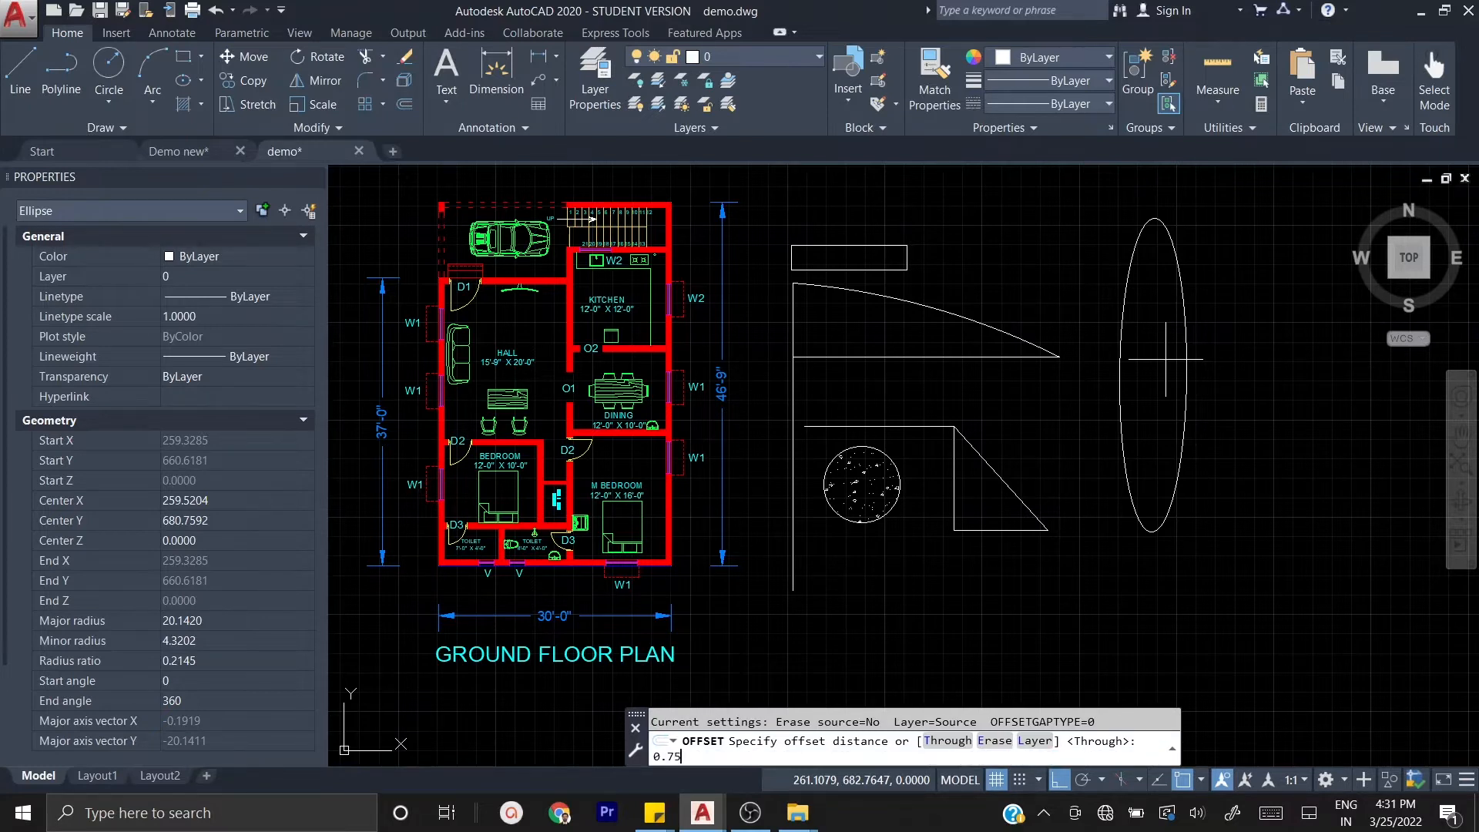
key(Return)
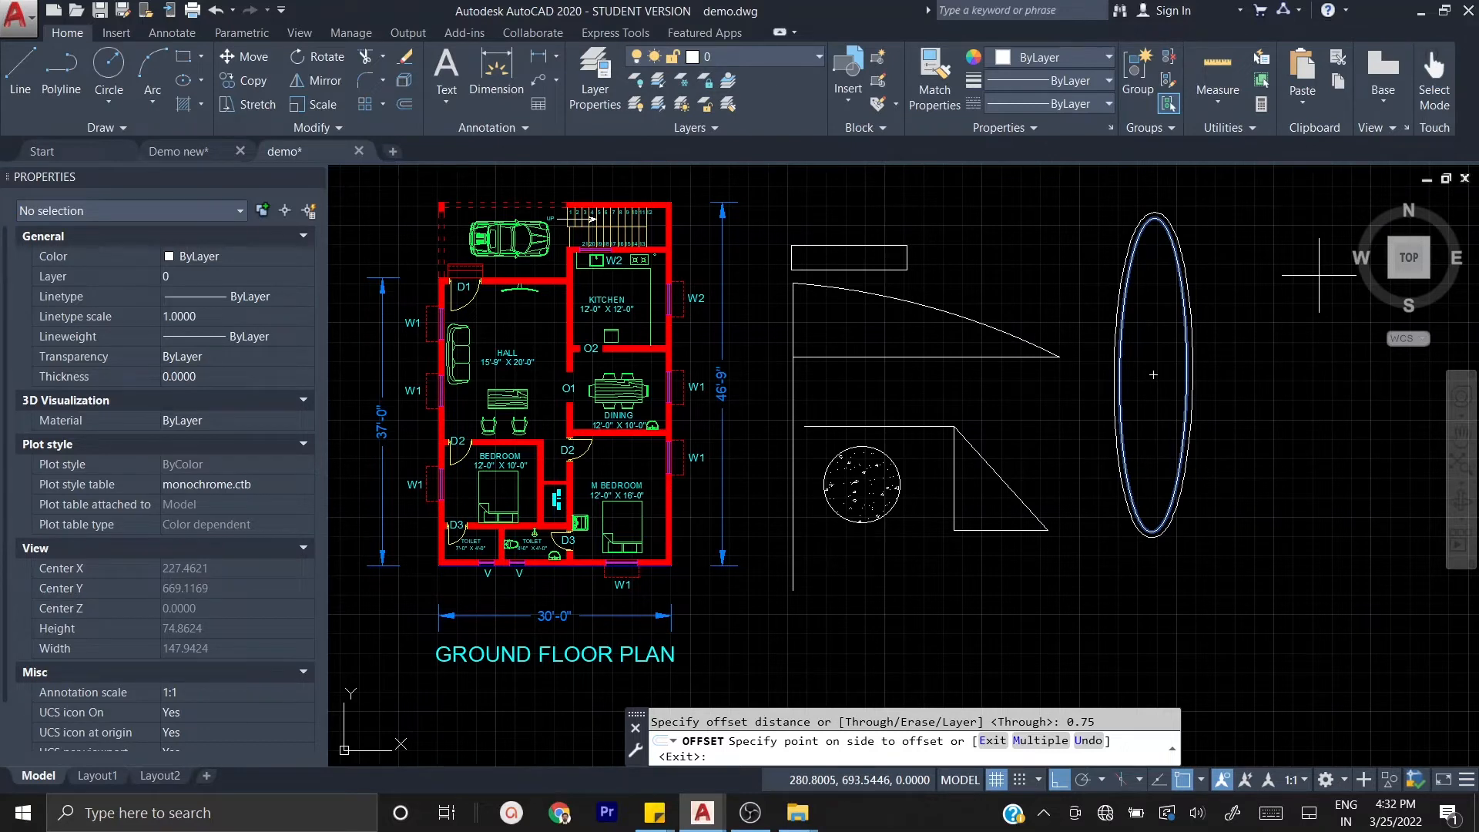
click(1152, 374)
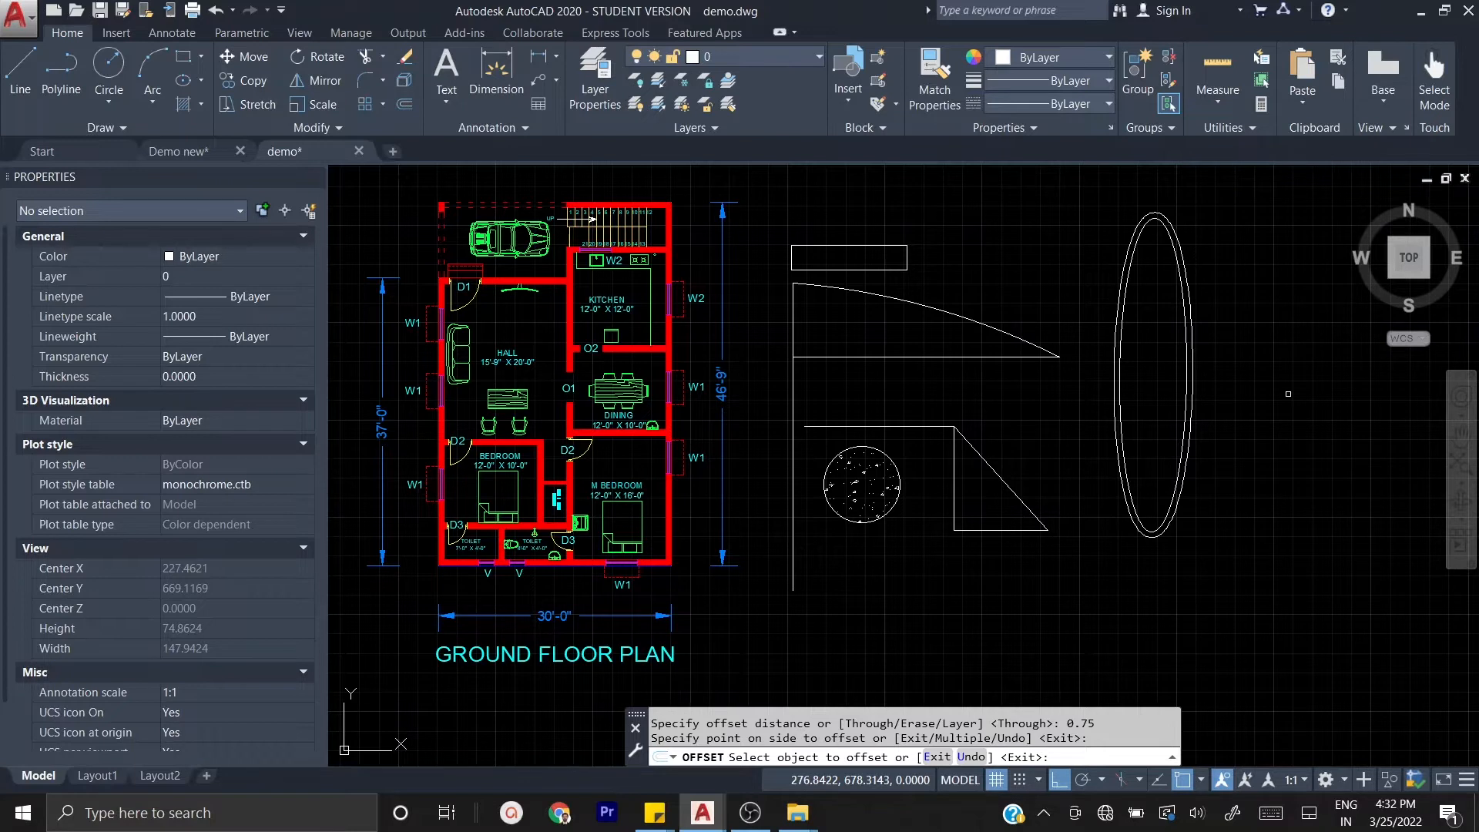
key(Escape)
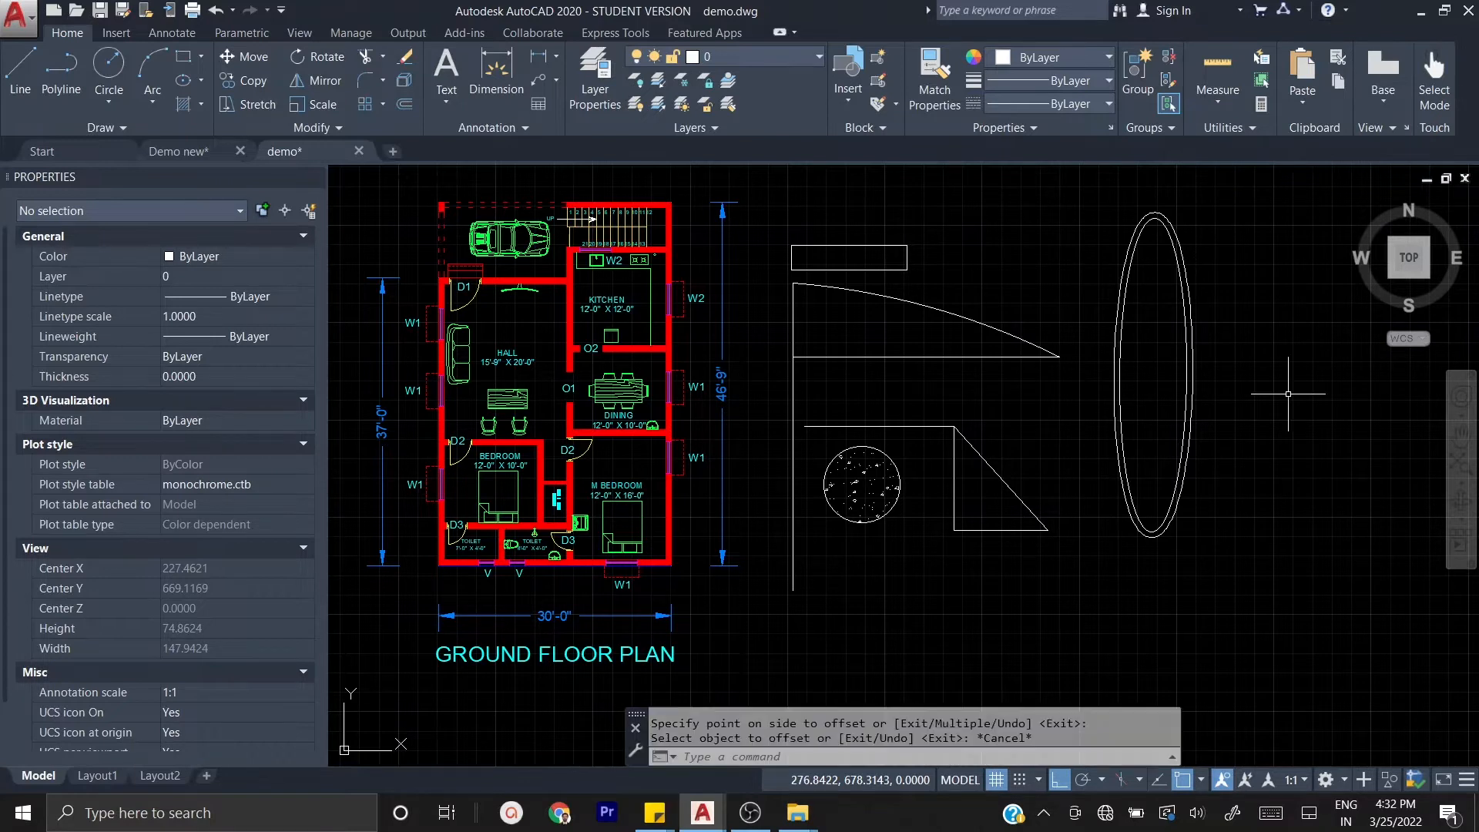
- Offset the outer ellipse outward again, accepting the same 0.75 distance
text(o)
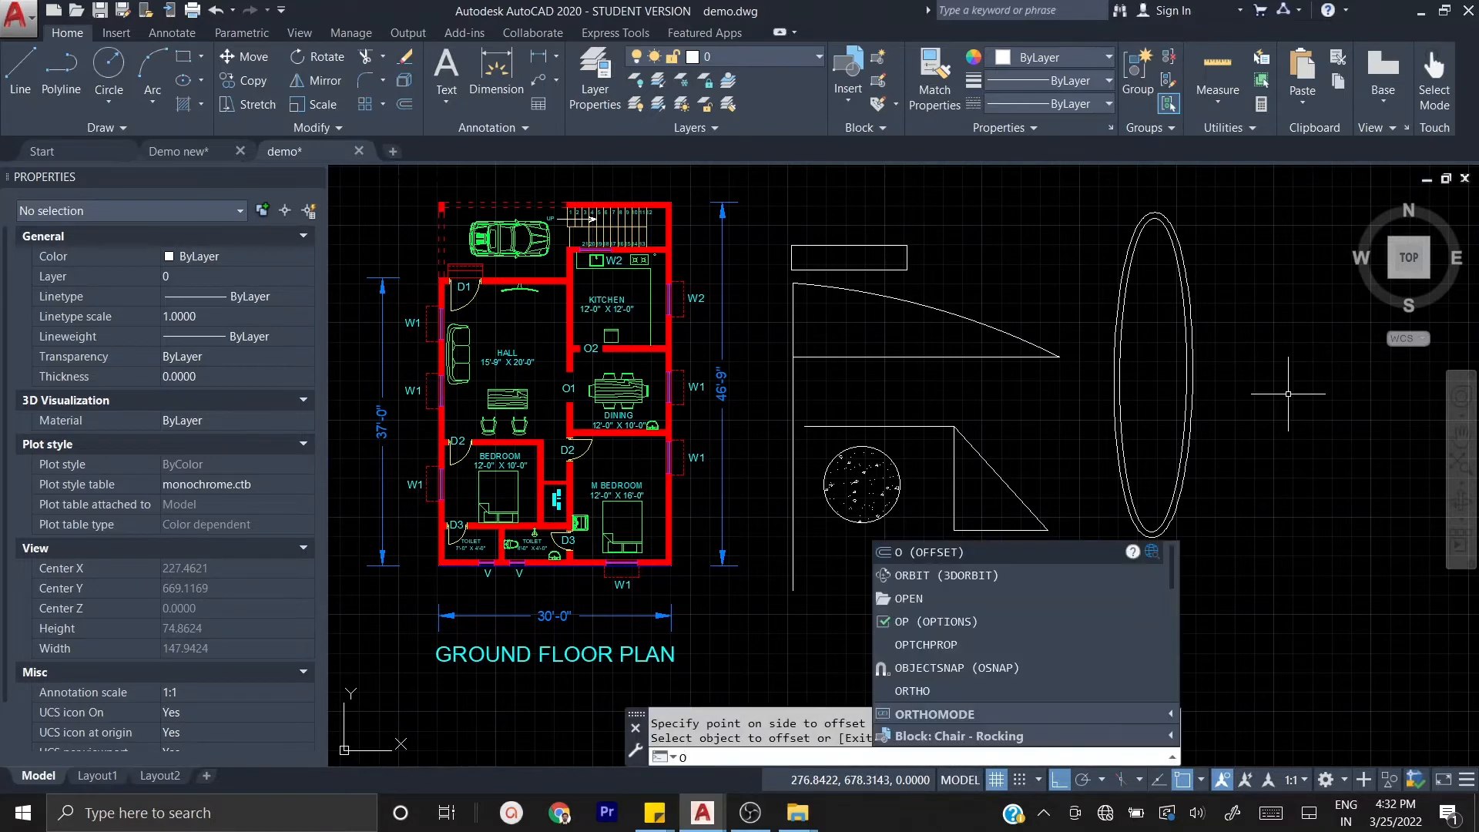
key(Return)
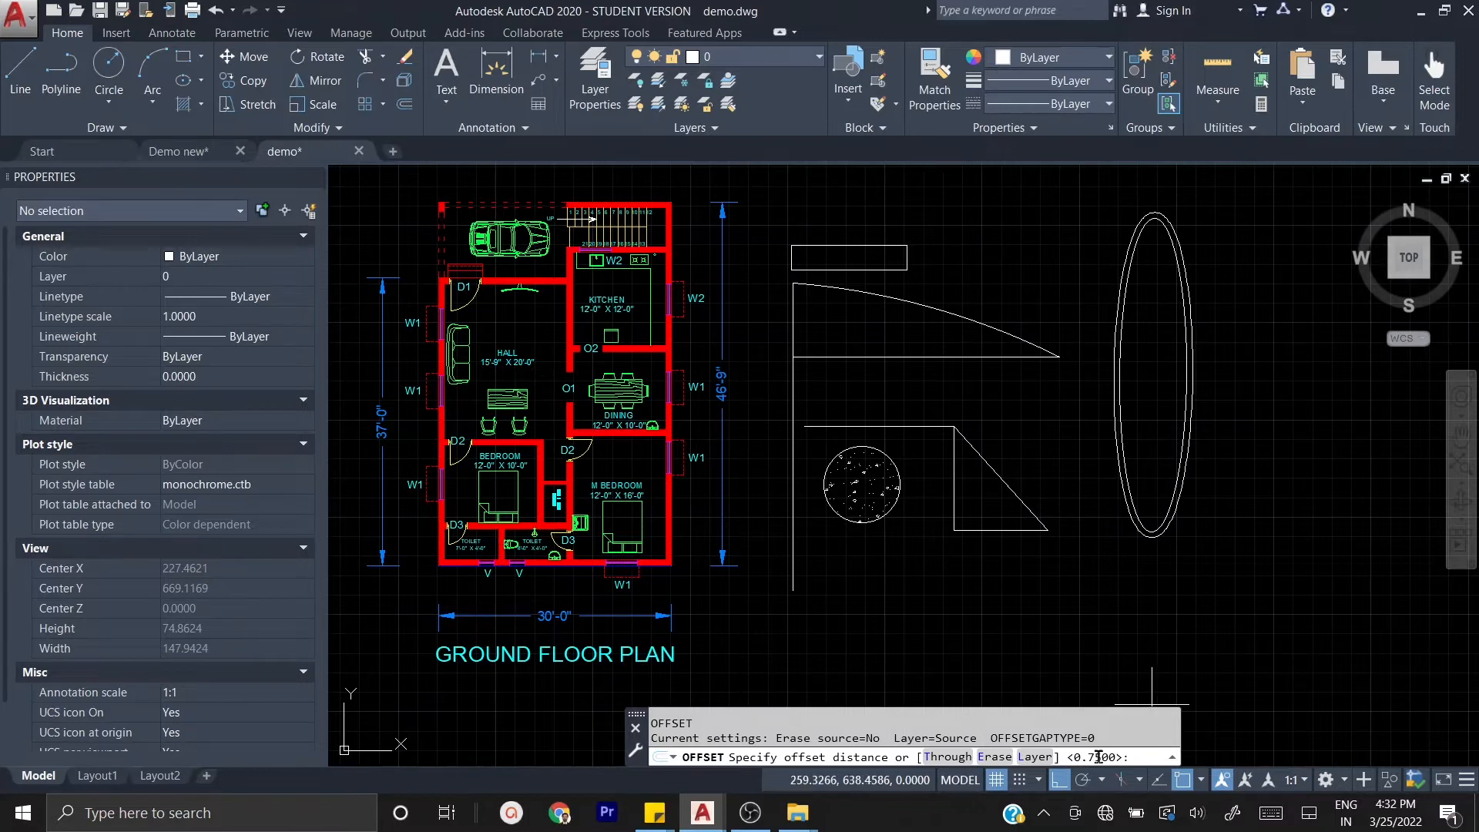
key(Return)
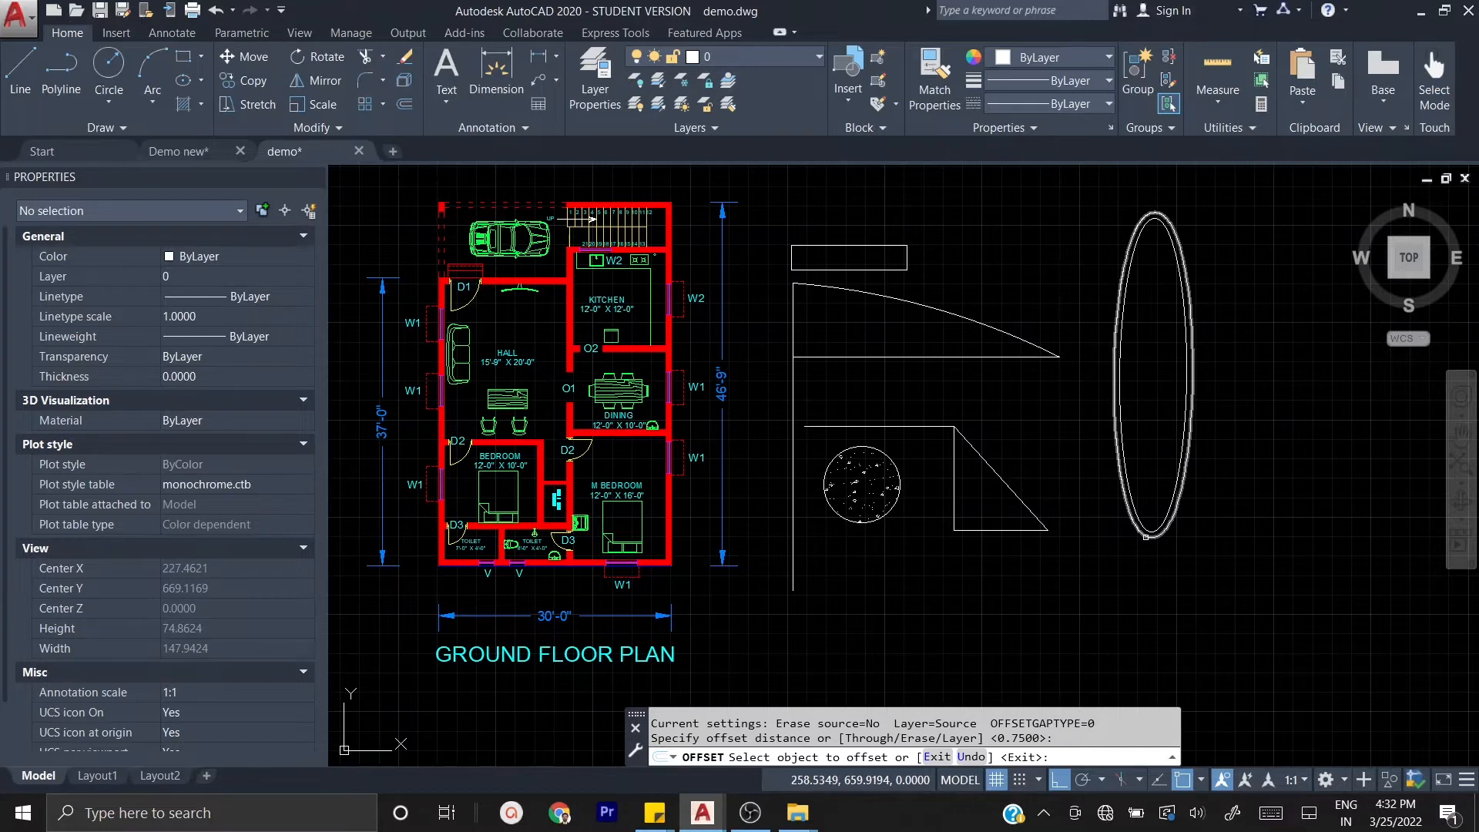
click(1145, 537)
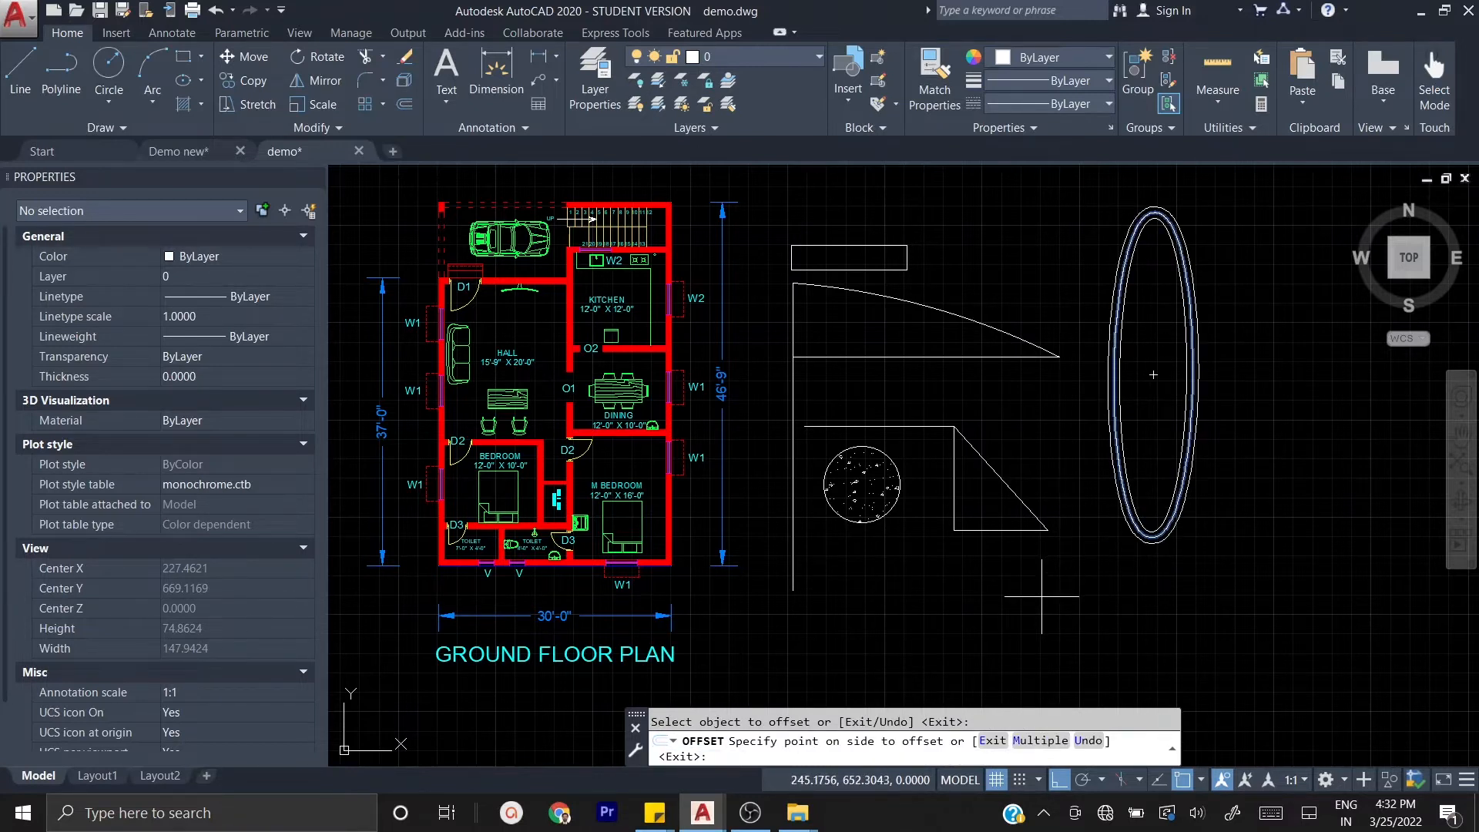
click(990, 640)
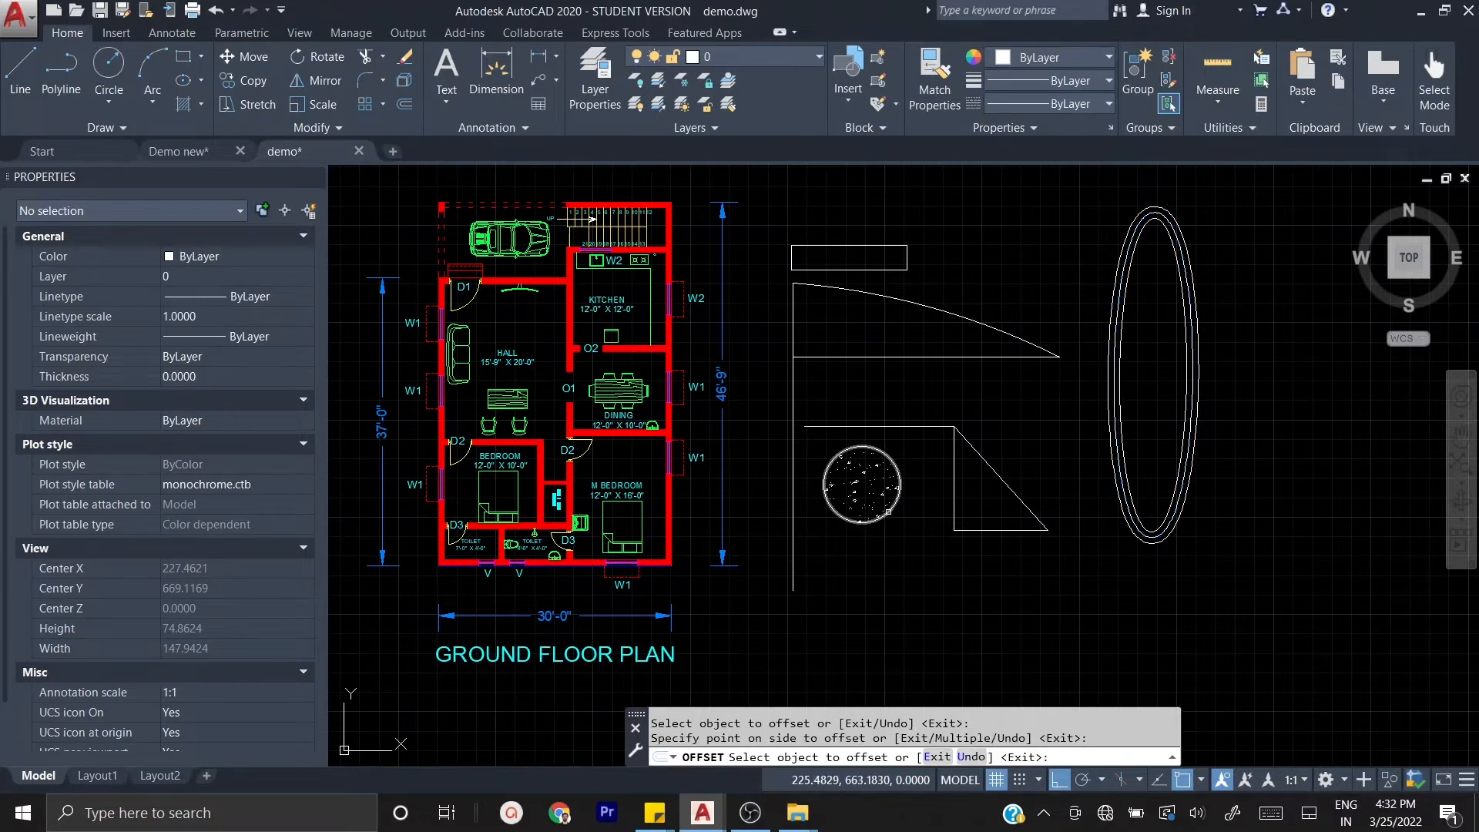
- Offset the hatched circle outward and the long vertical line to its left, both by 0.75
click(887, 510)
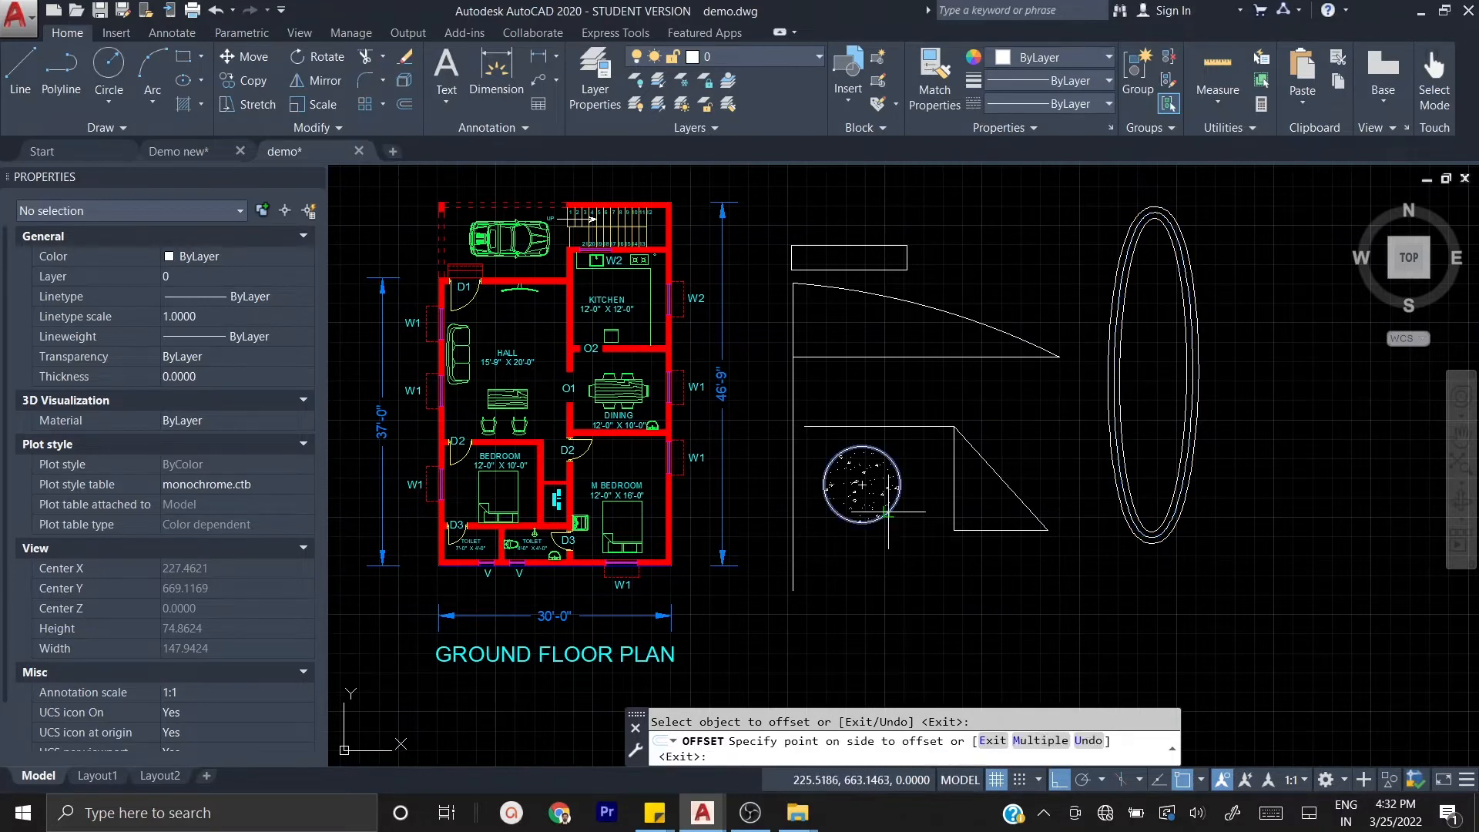
click(966, 563)
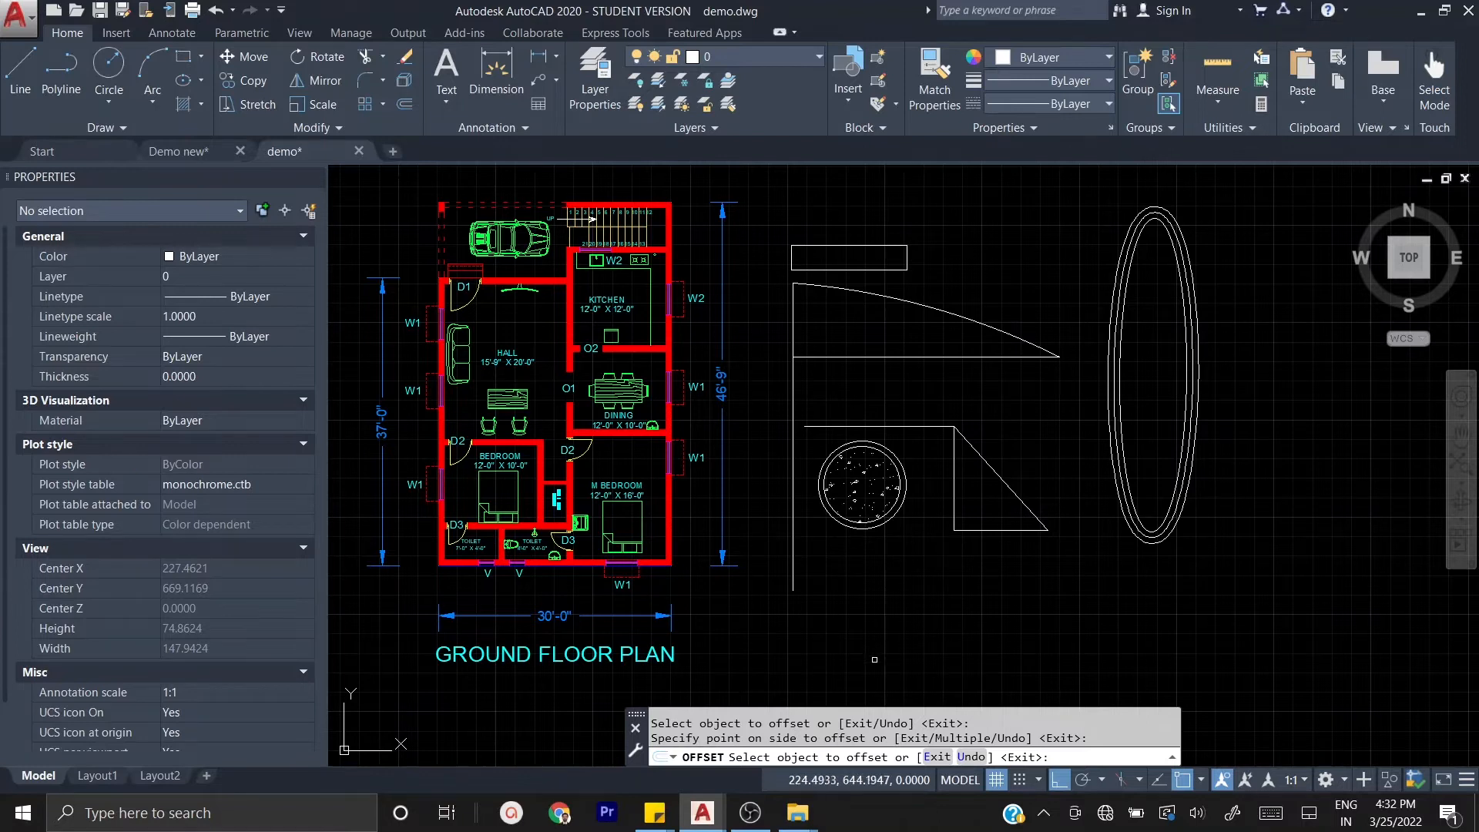
click(793, 548)
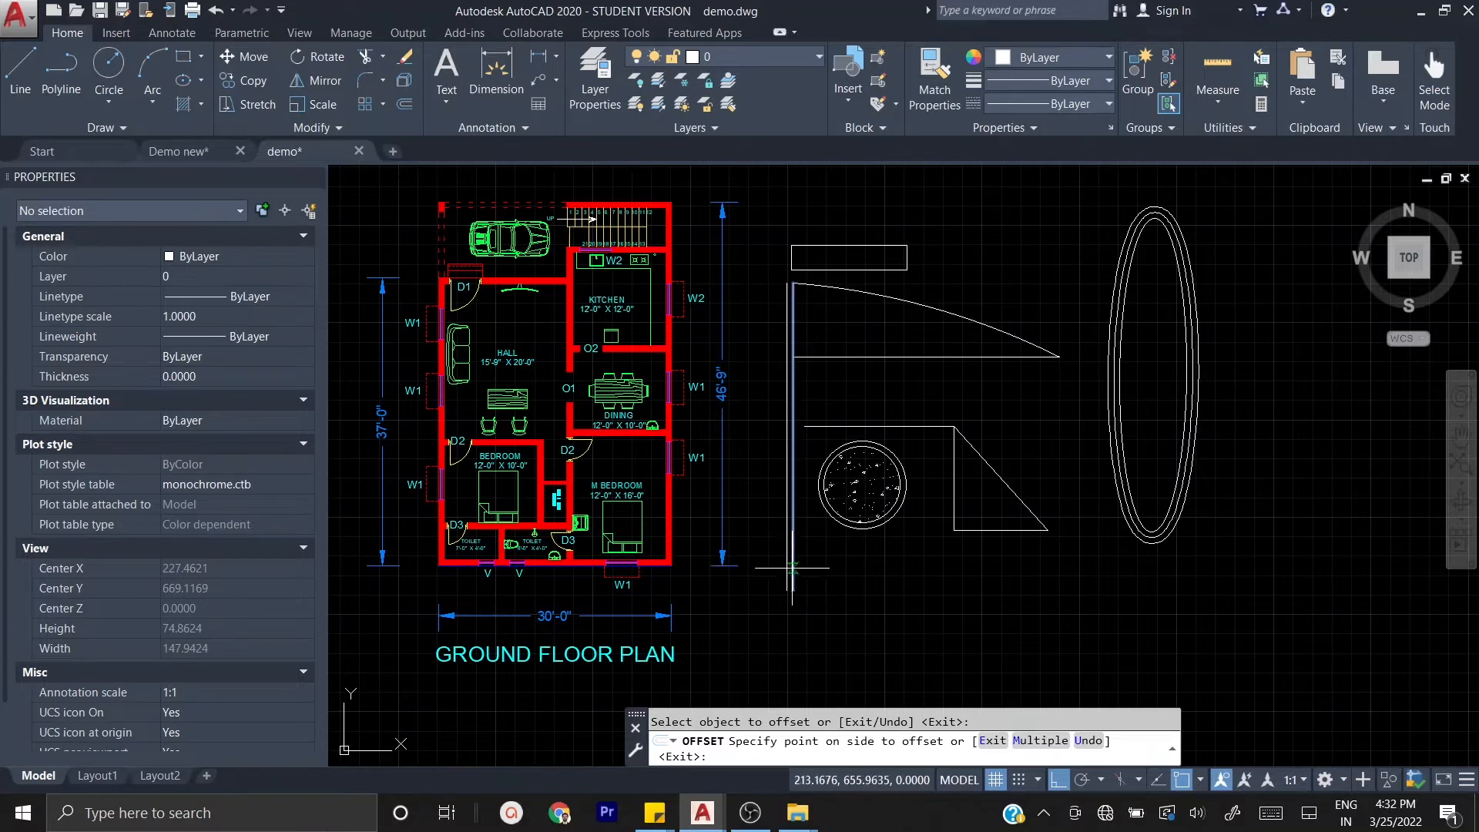
click(751, 567)
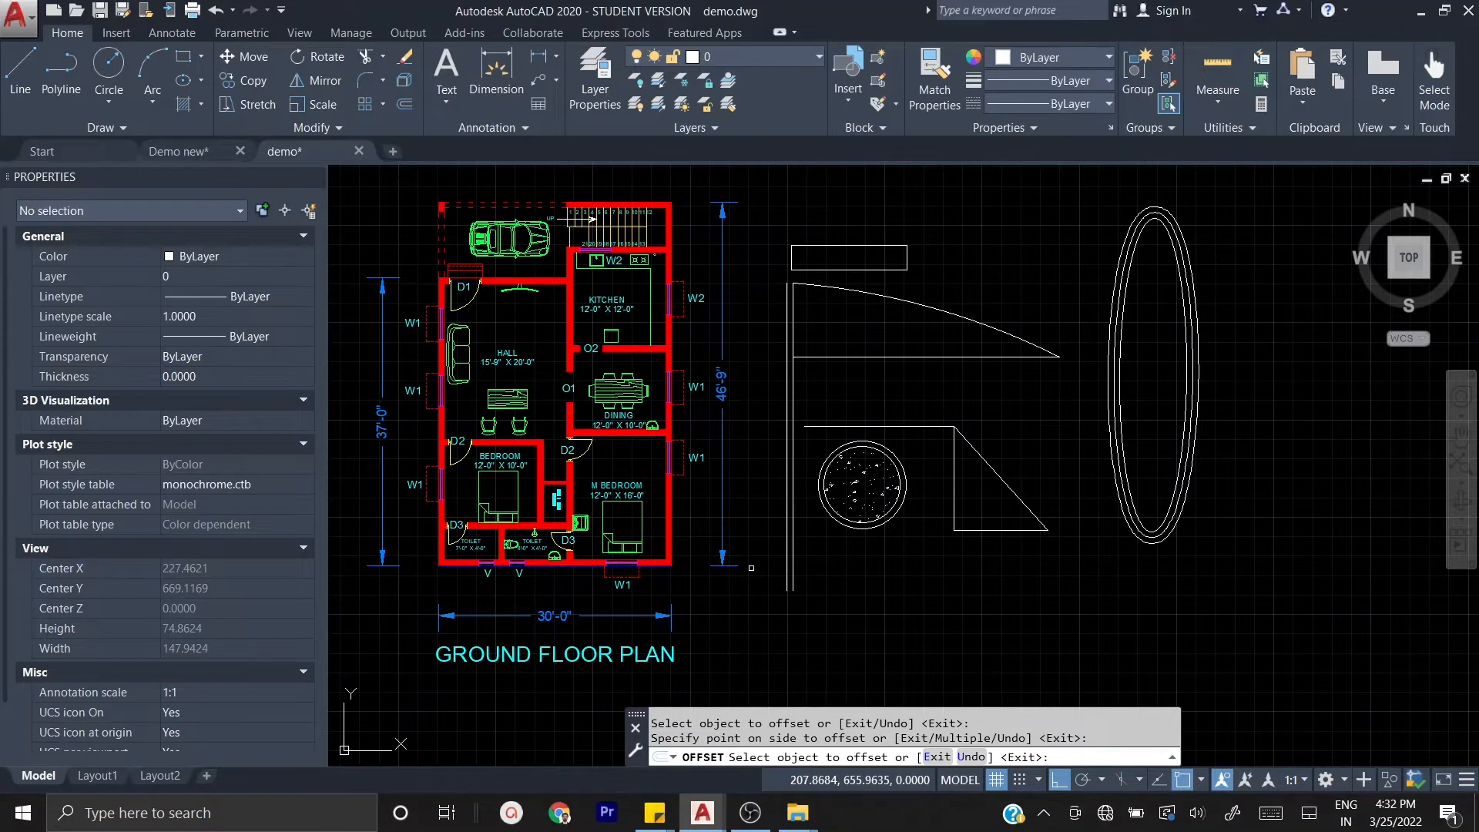
key(Escape)
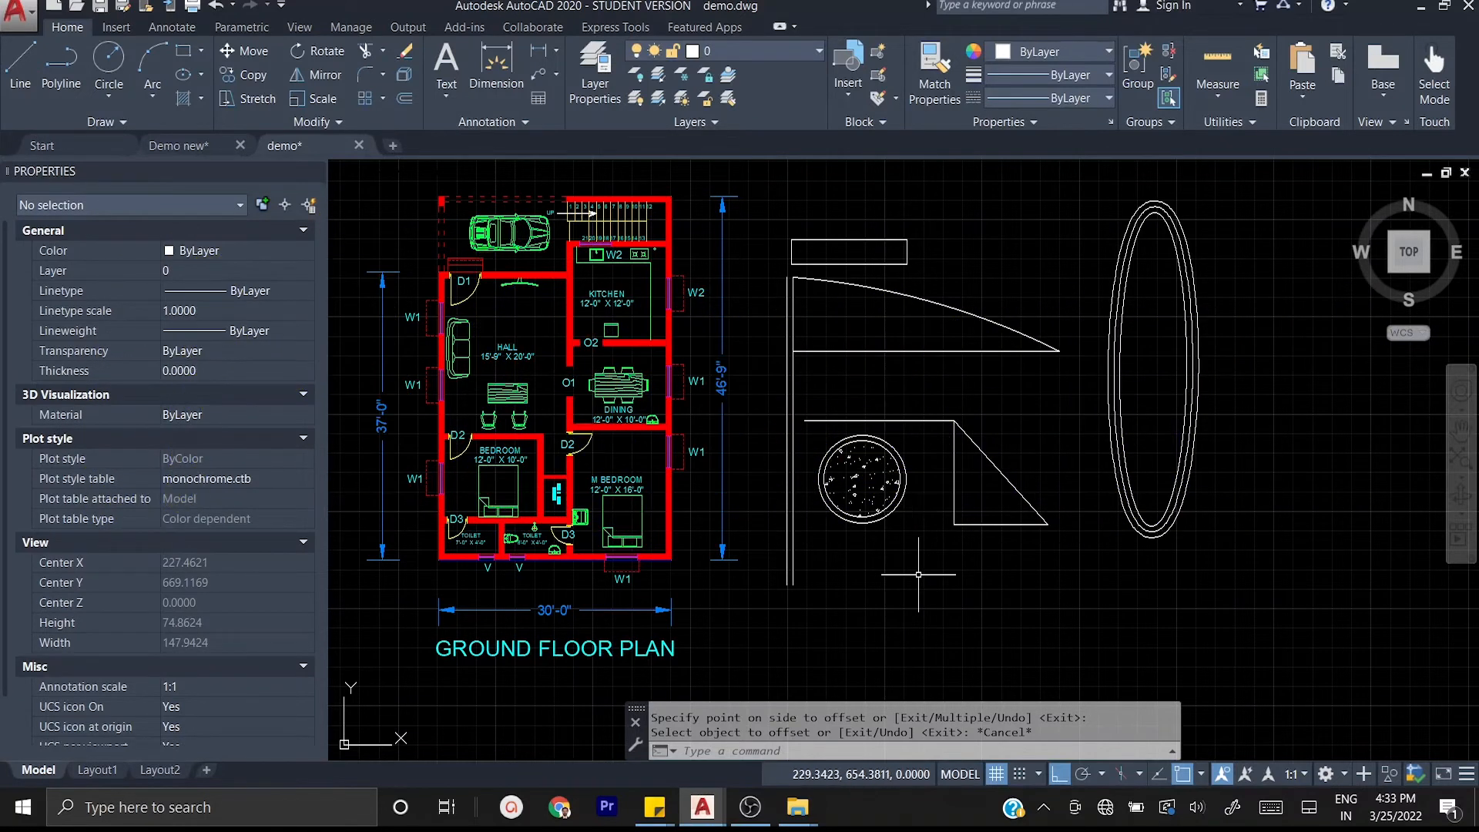
- Mirror the hatched double circle across the original long vertical line, from its lower to its upper end, keeping the source objects
click(924, 529)
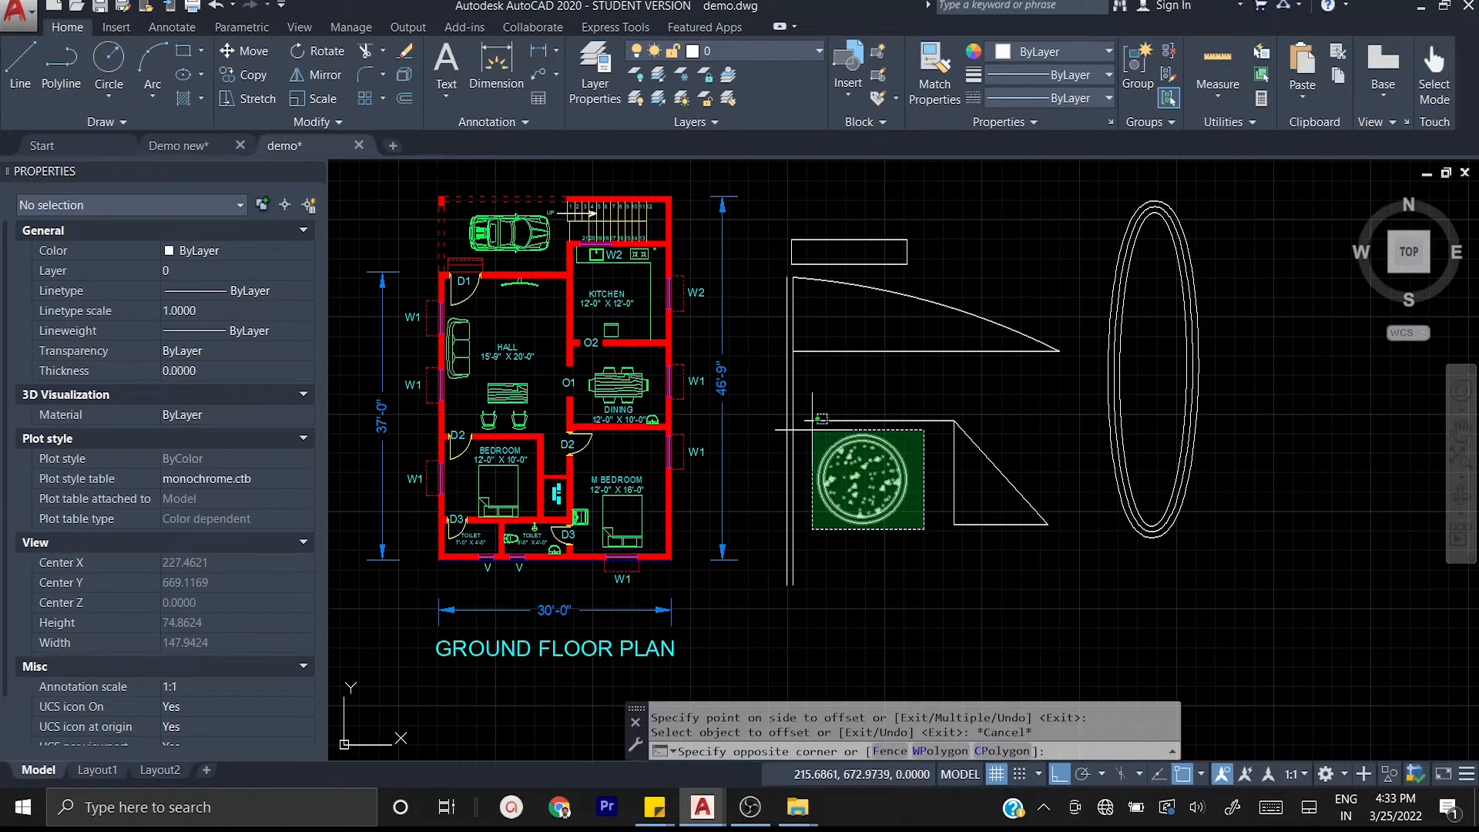
click(812, 429)
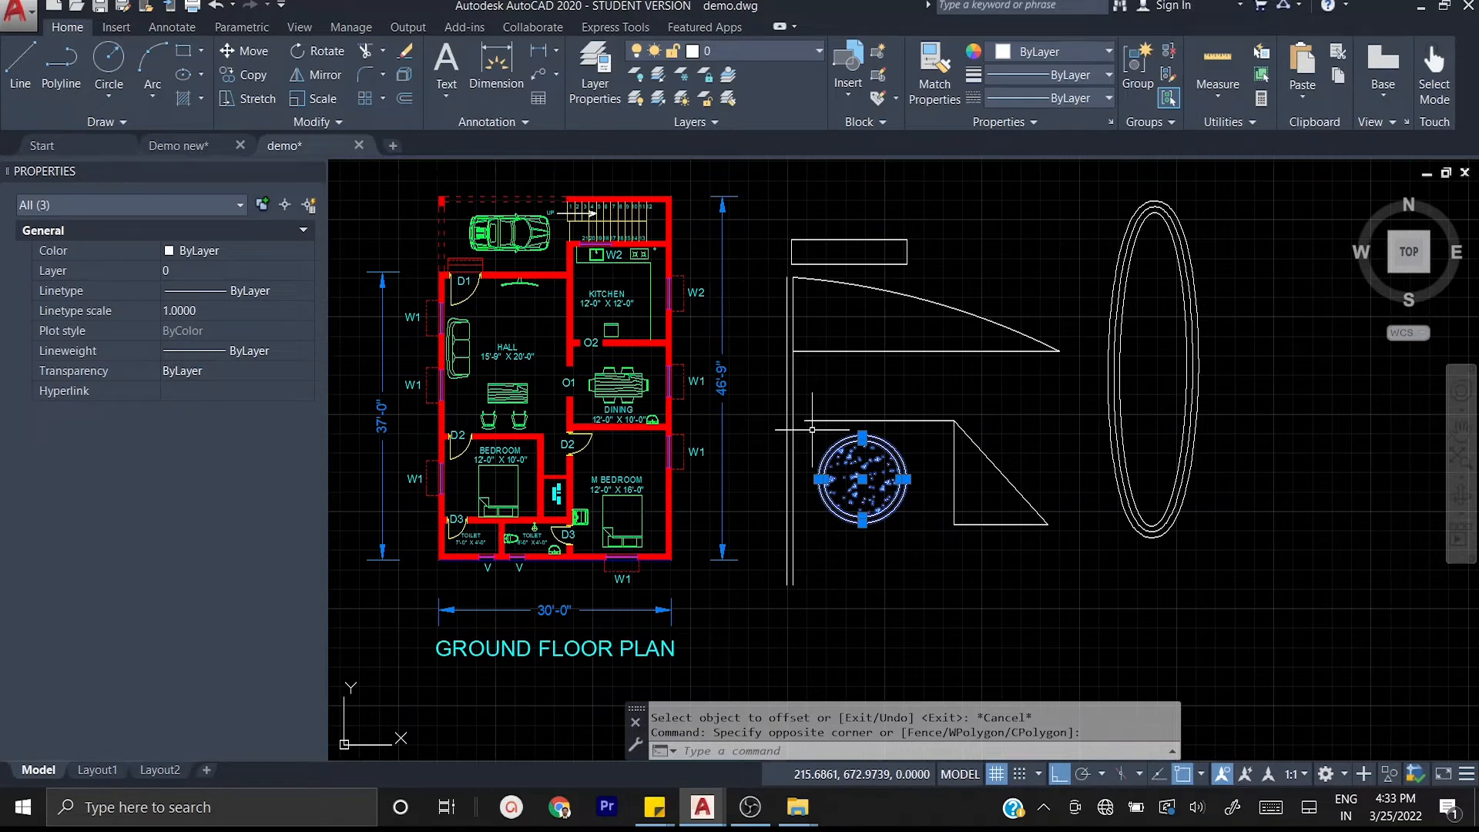
text(MI)
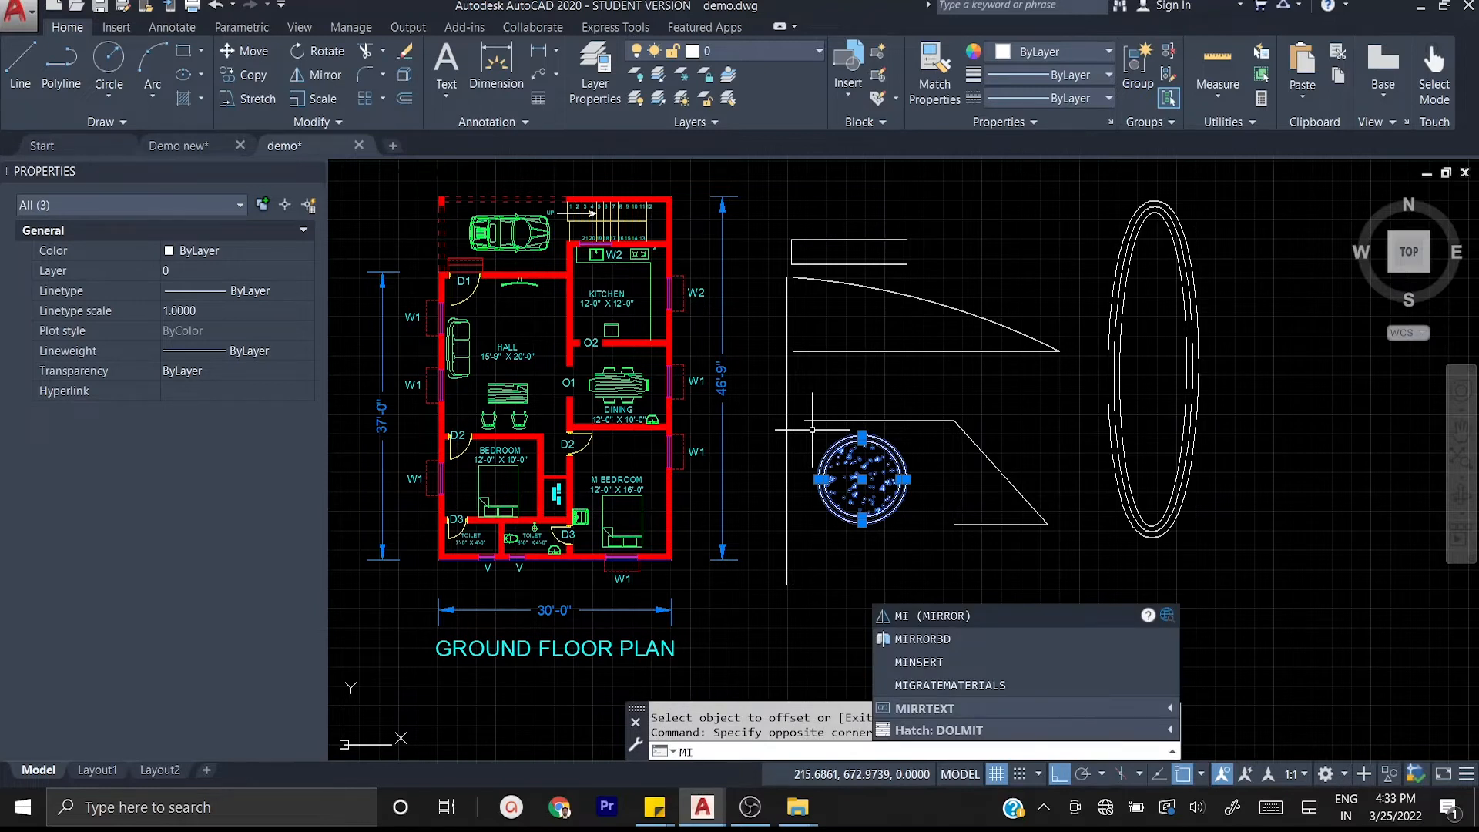
key(Return)
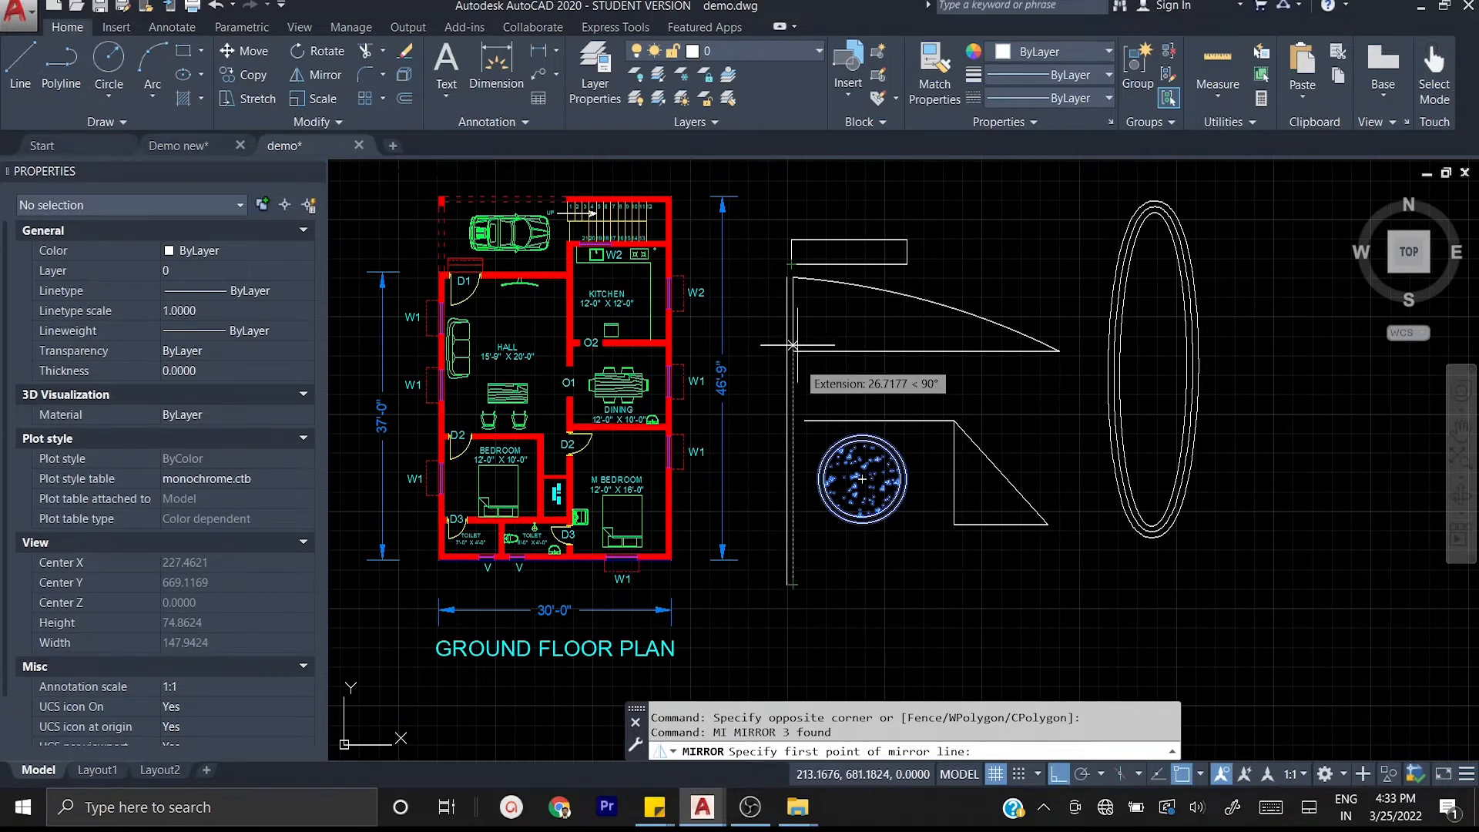
click(793, 585)
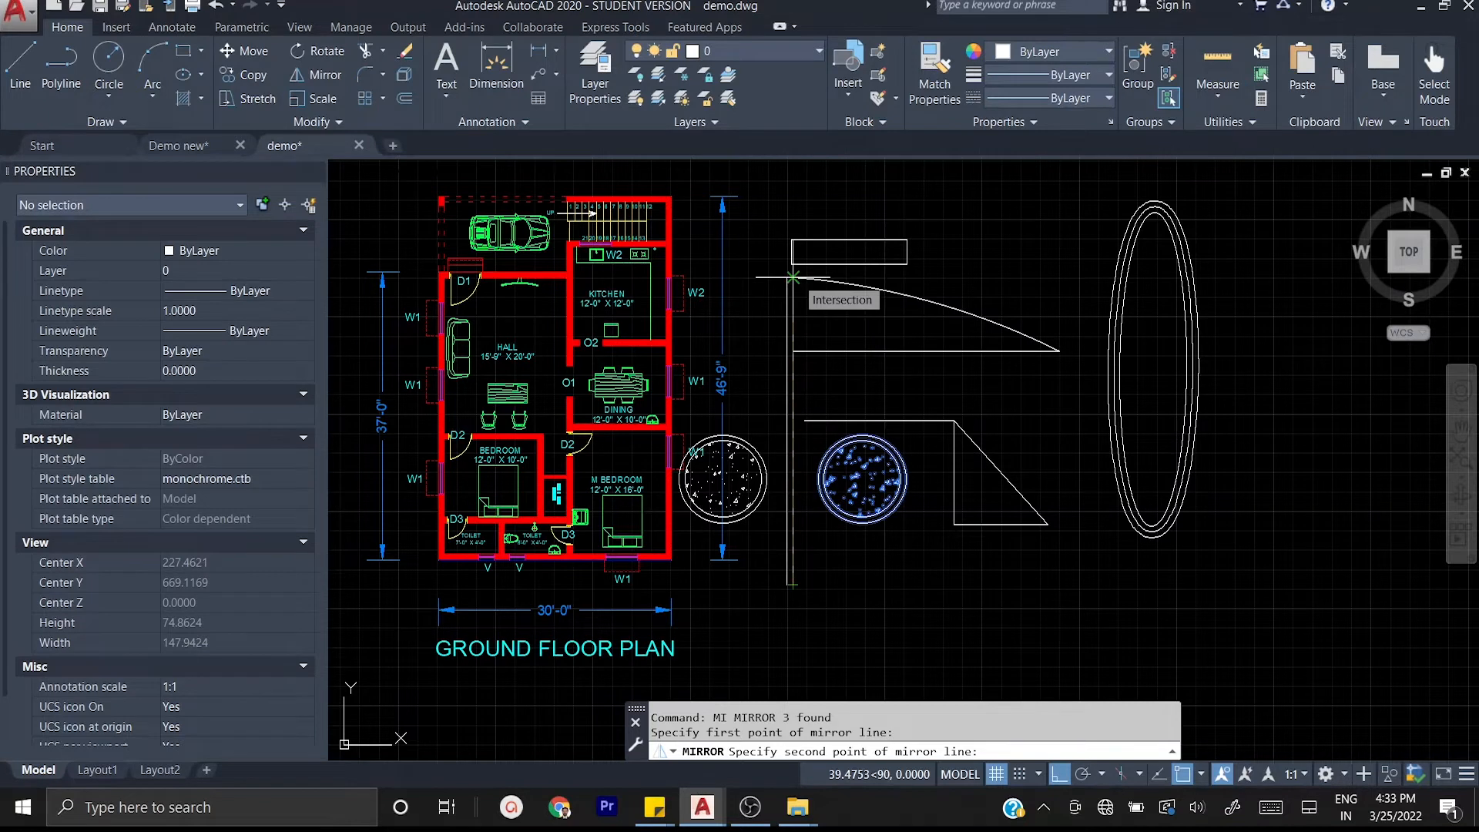
click(793, 277)
key(Return)
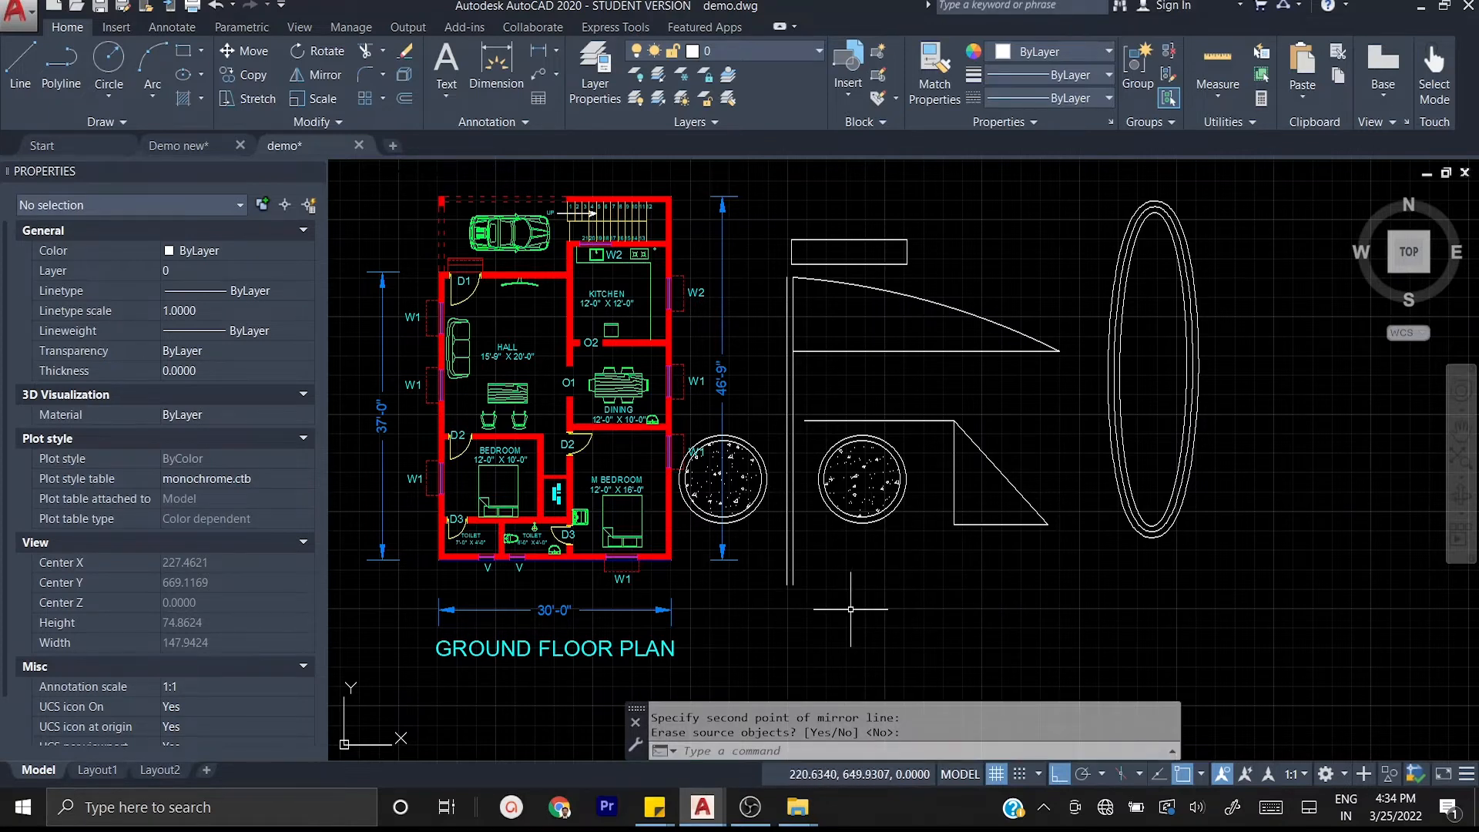
- Mirror the original hatched double circle downward across a horizontal line through the vertical line's lower end, keeping the source objects
click(909, 546)
click(849, 468)
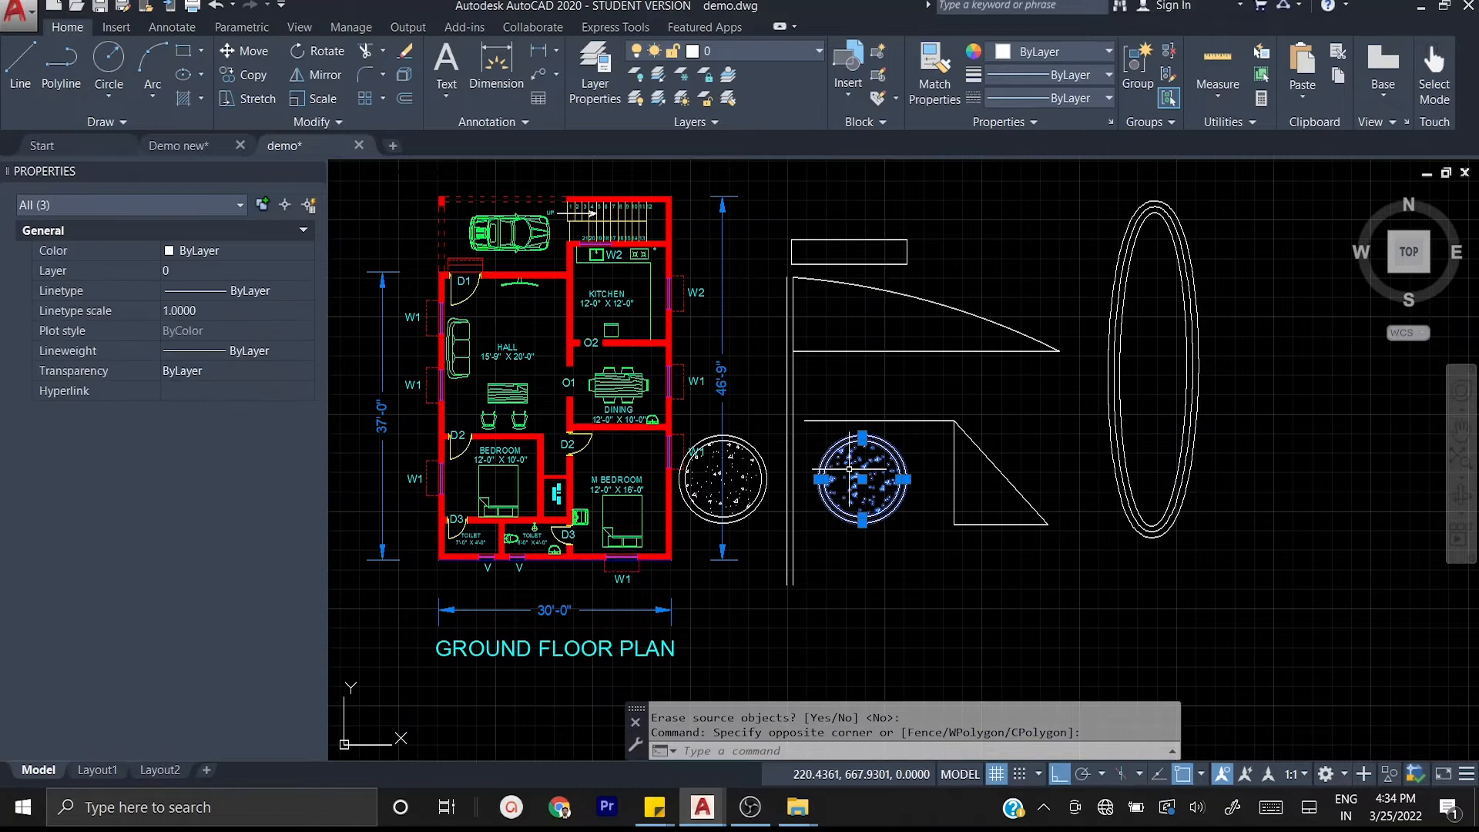
text(MI)
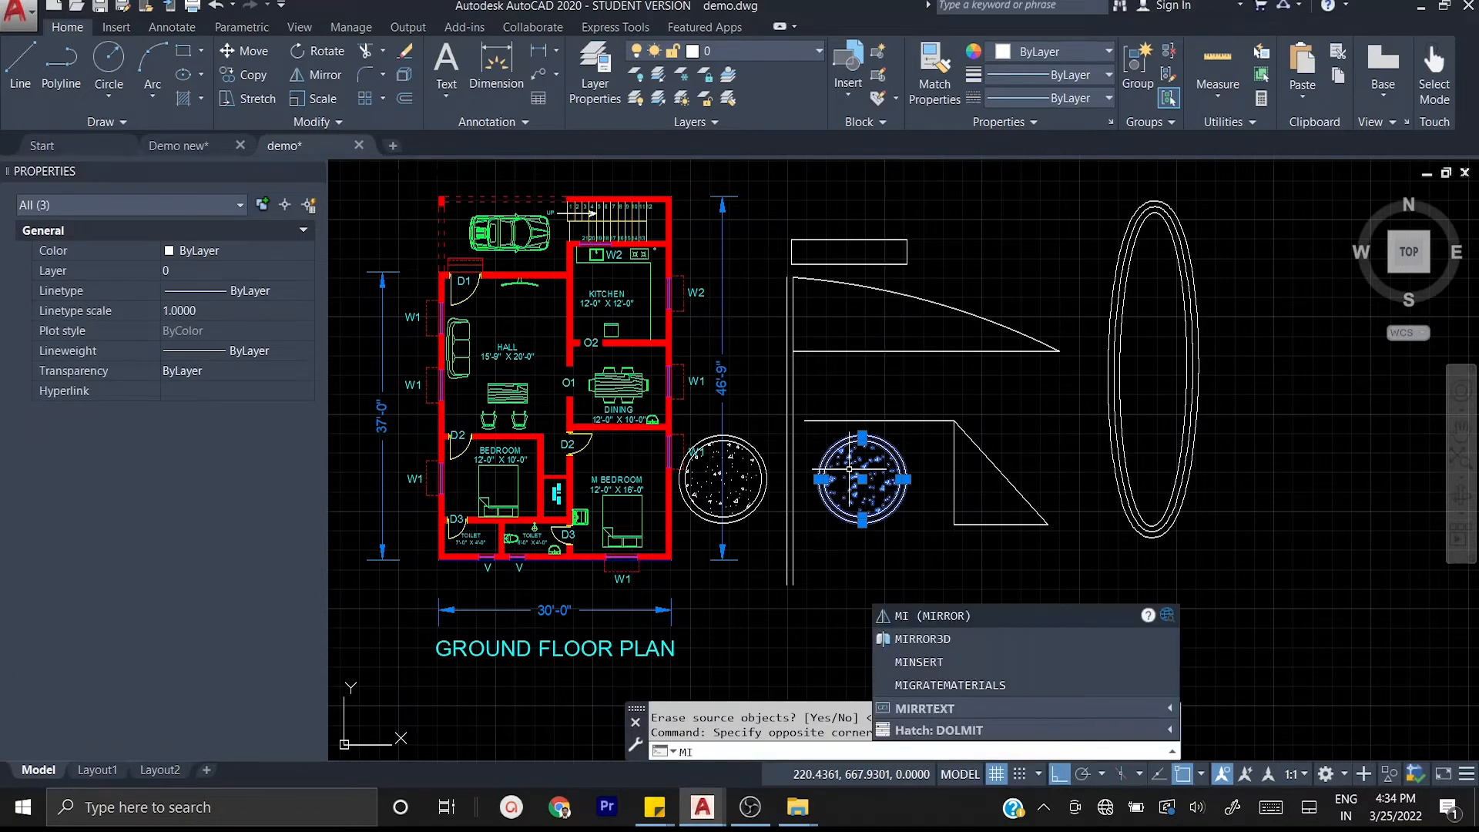
key(Return)
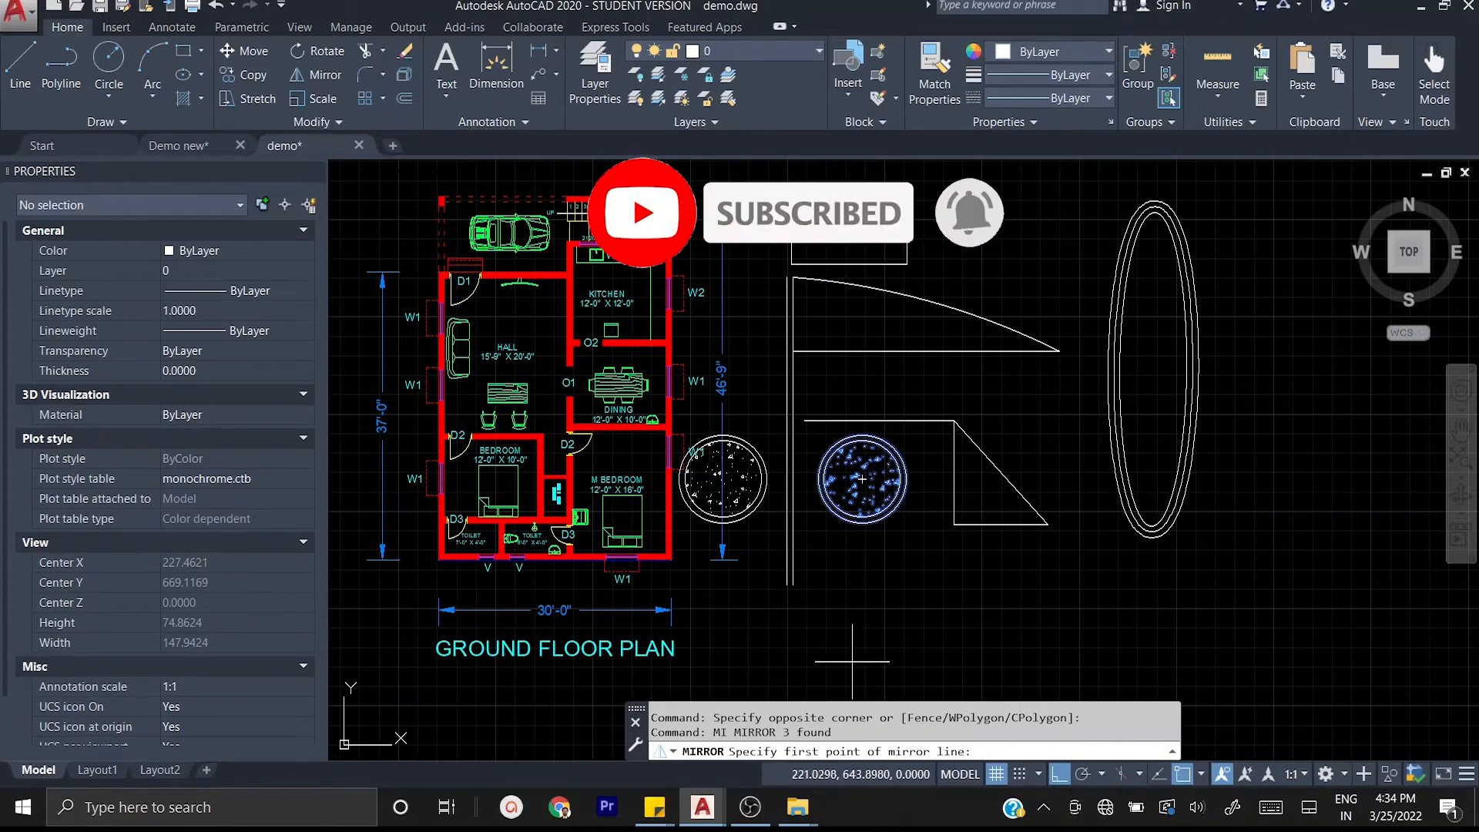
click(792, 584)
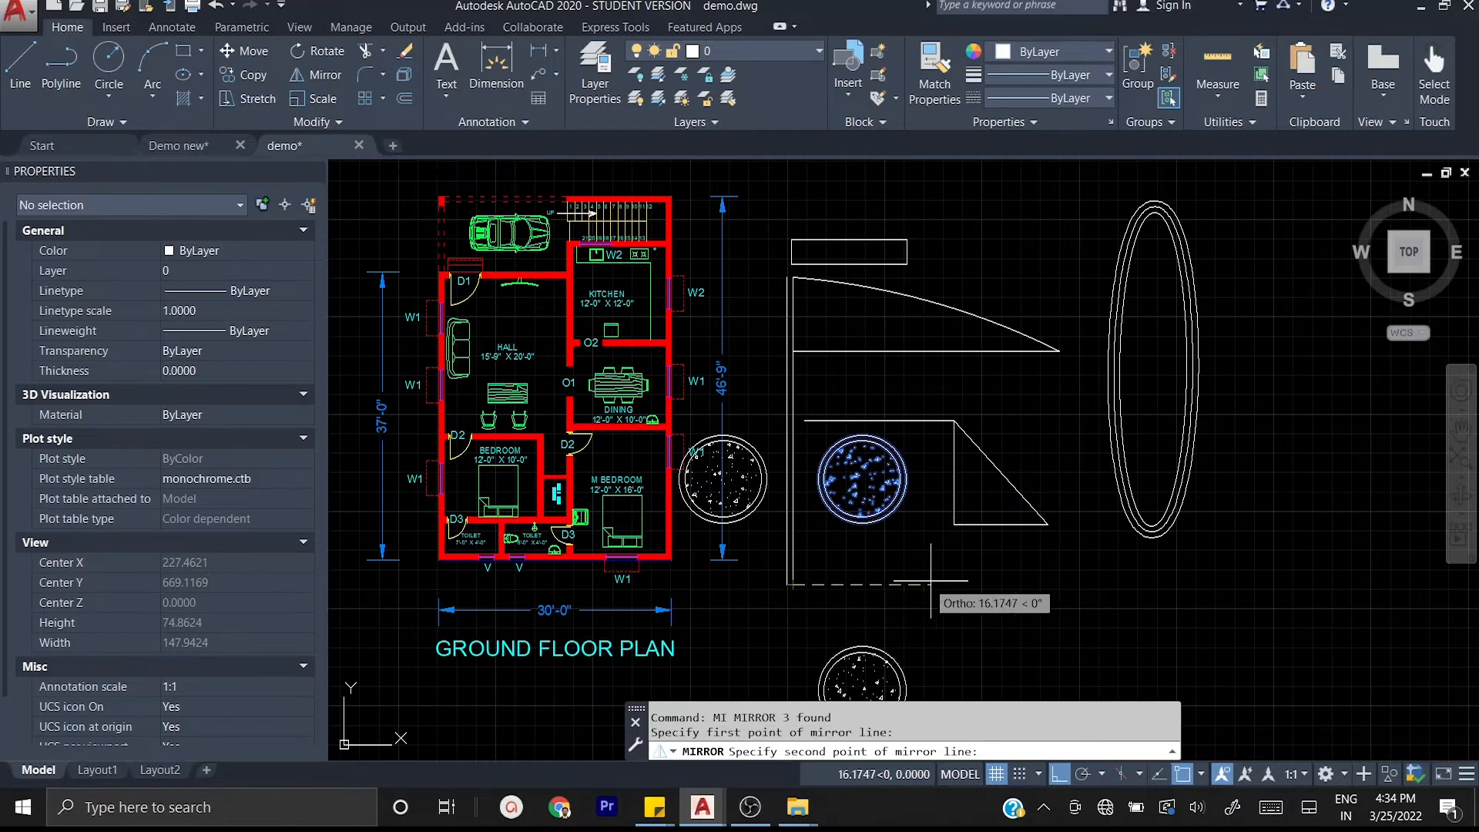
click(1057, 581)
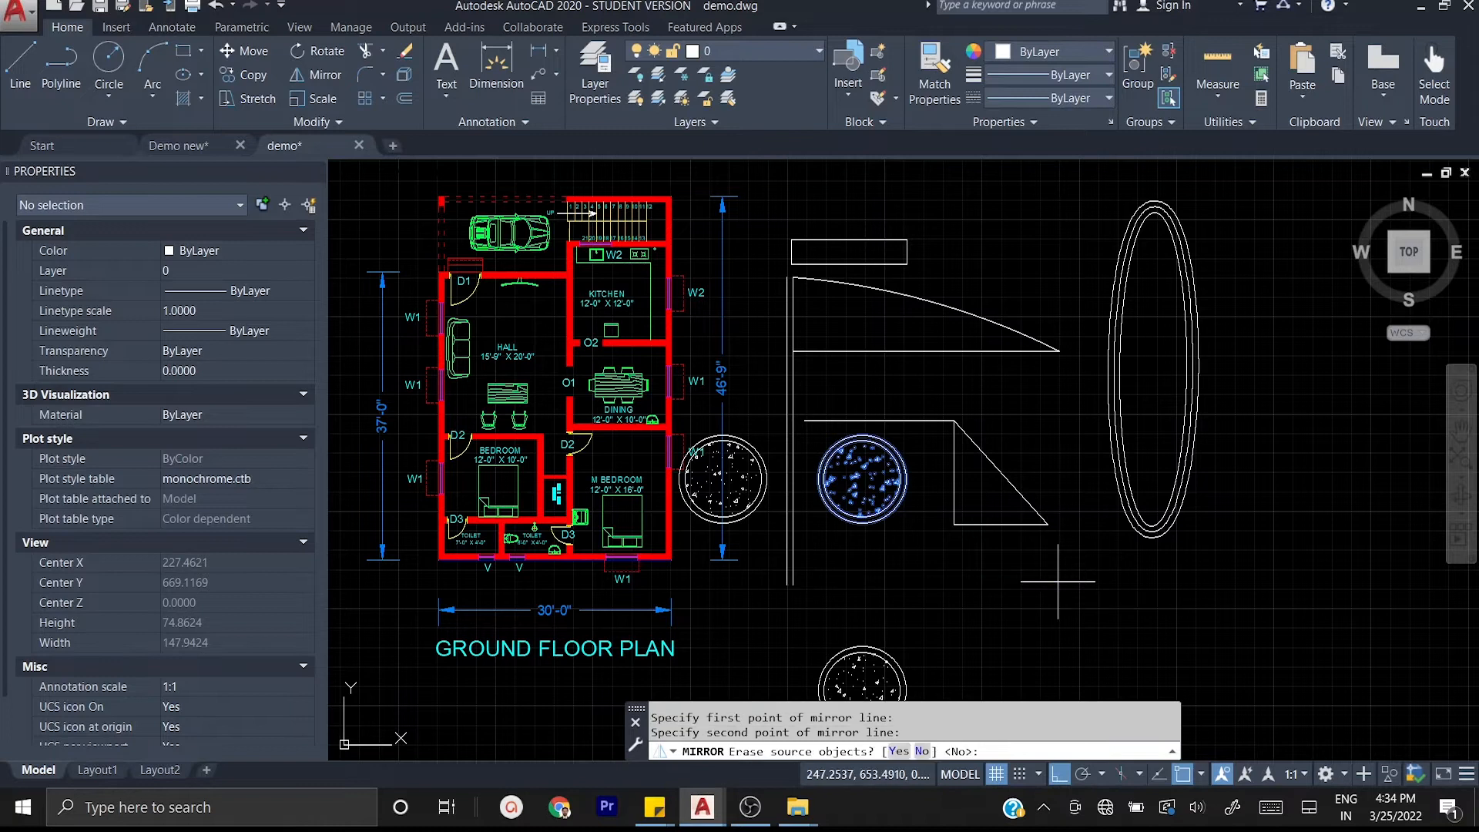
key(Return)
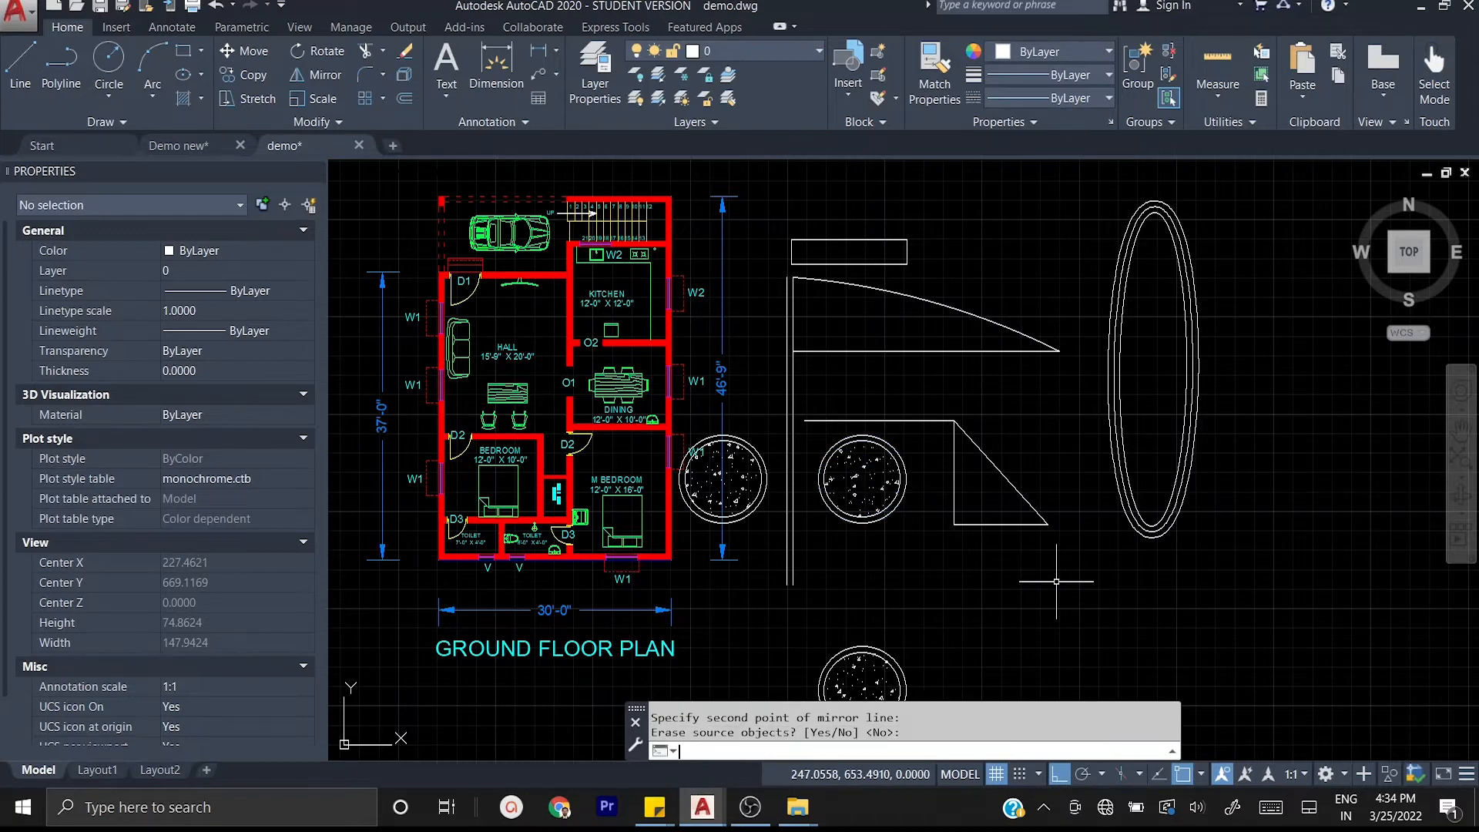
- Mirror the lowest hatched double circle across a diagonal line sloping down to the right, with Ortho off, erasing the source objects
middle_drag(1017, 616, 1011, 539)
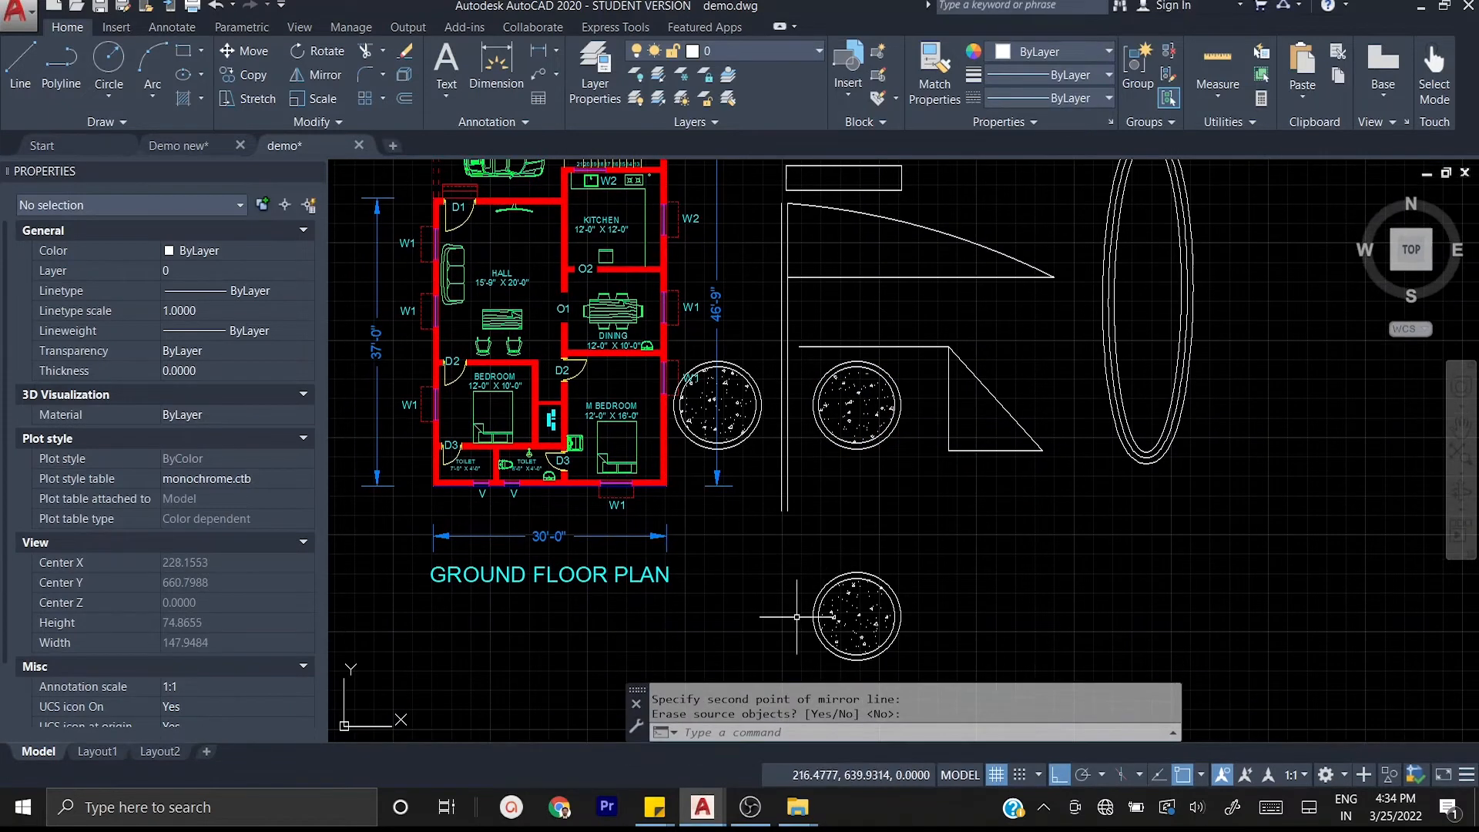
middle_drag(801, 608, 791, 591)
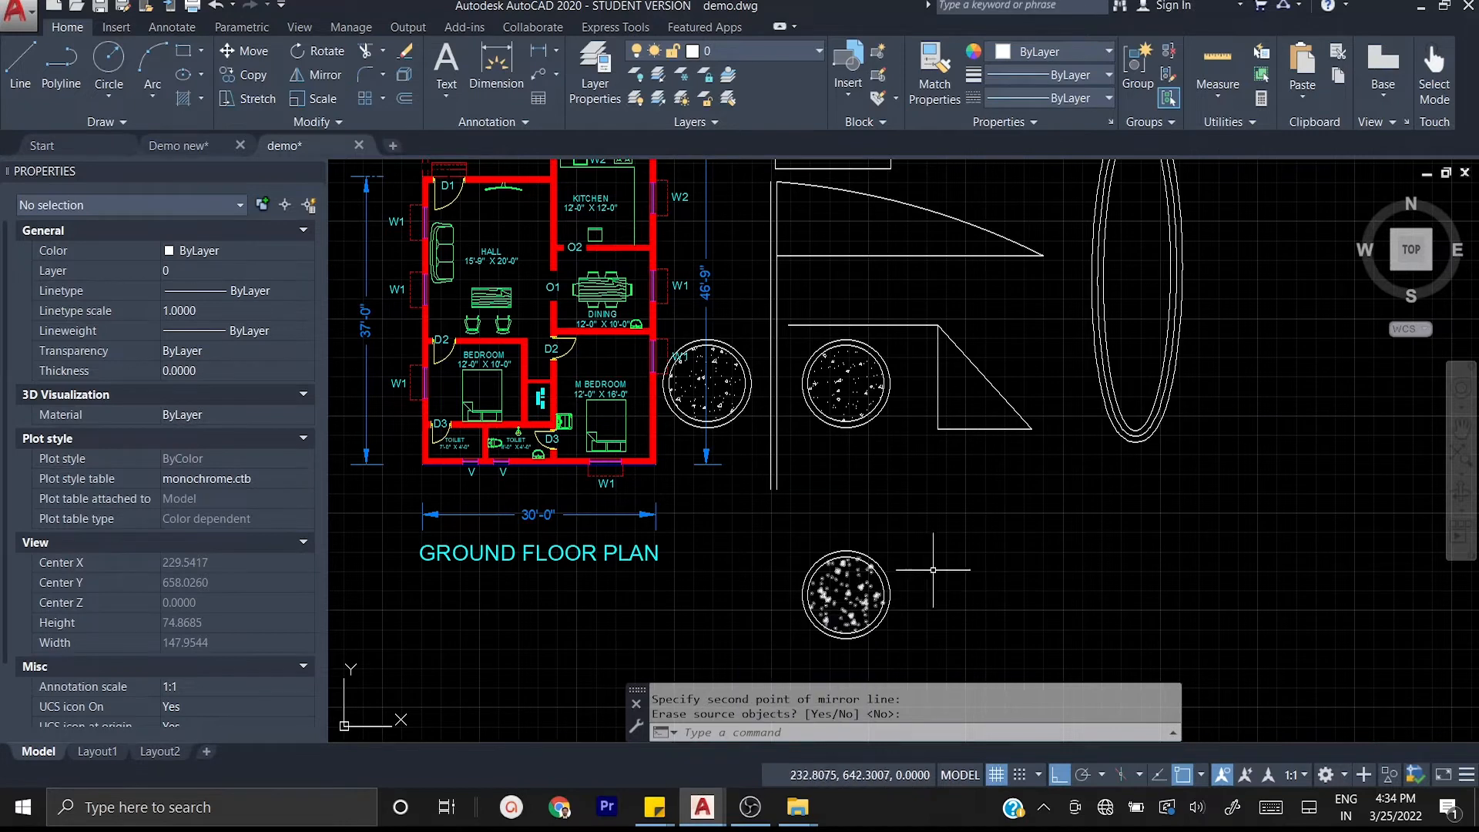
click(924, 626)
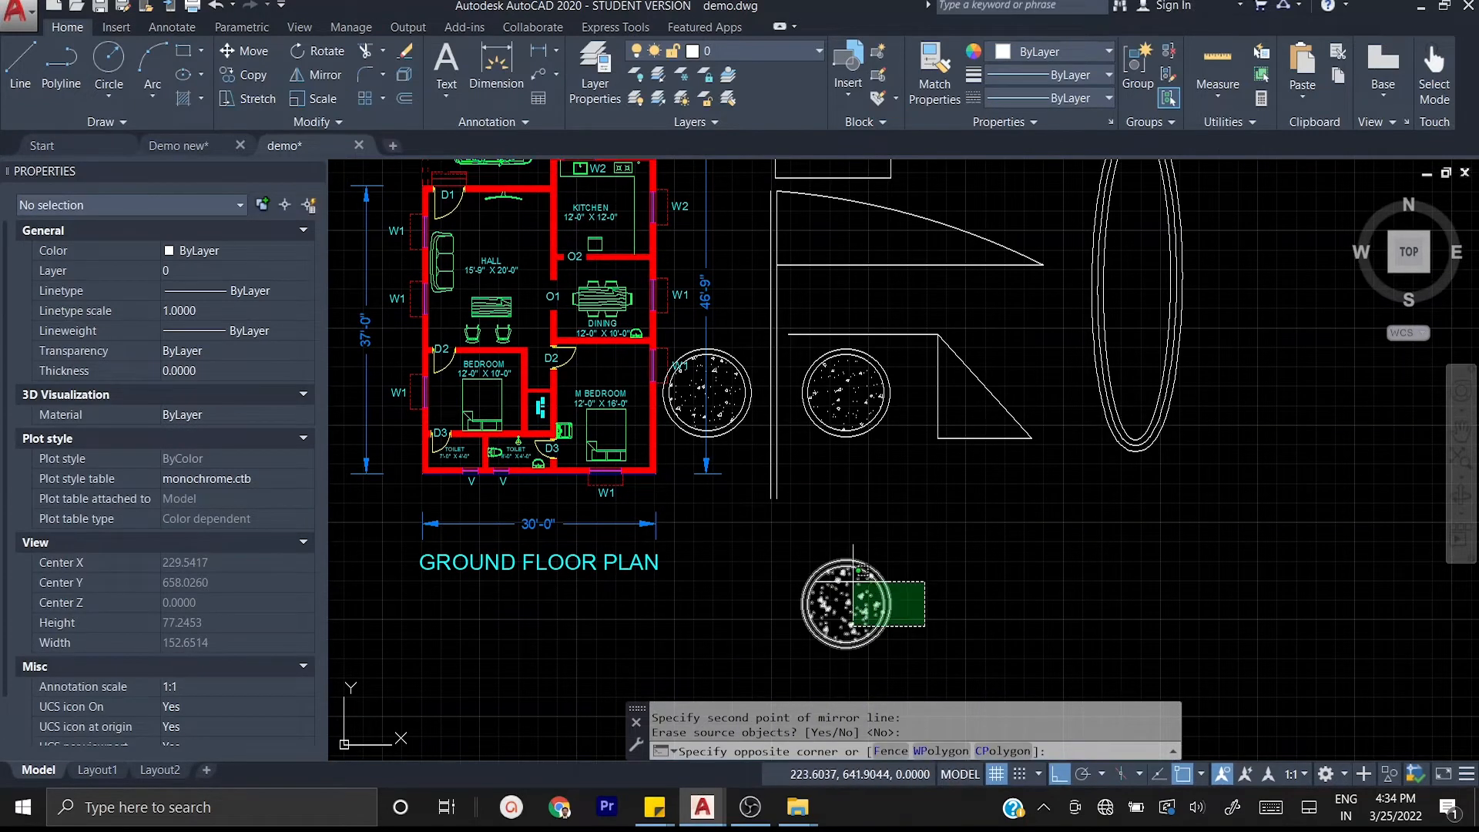
click(812, 538)
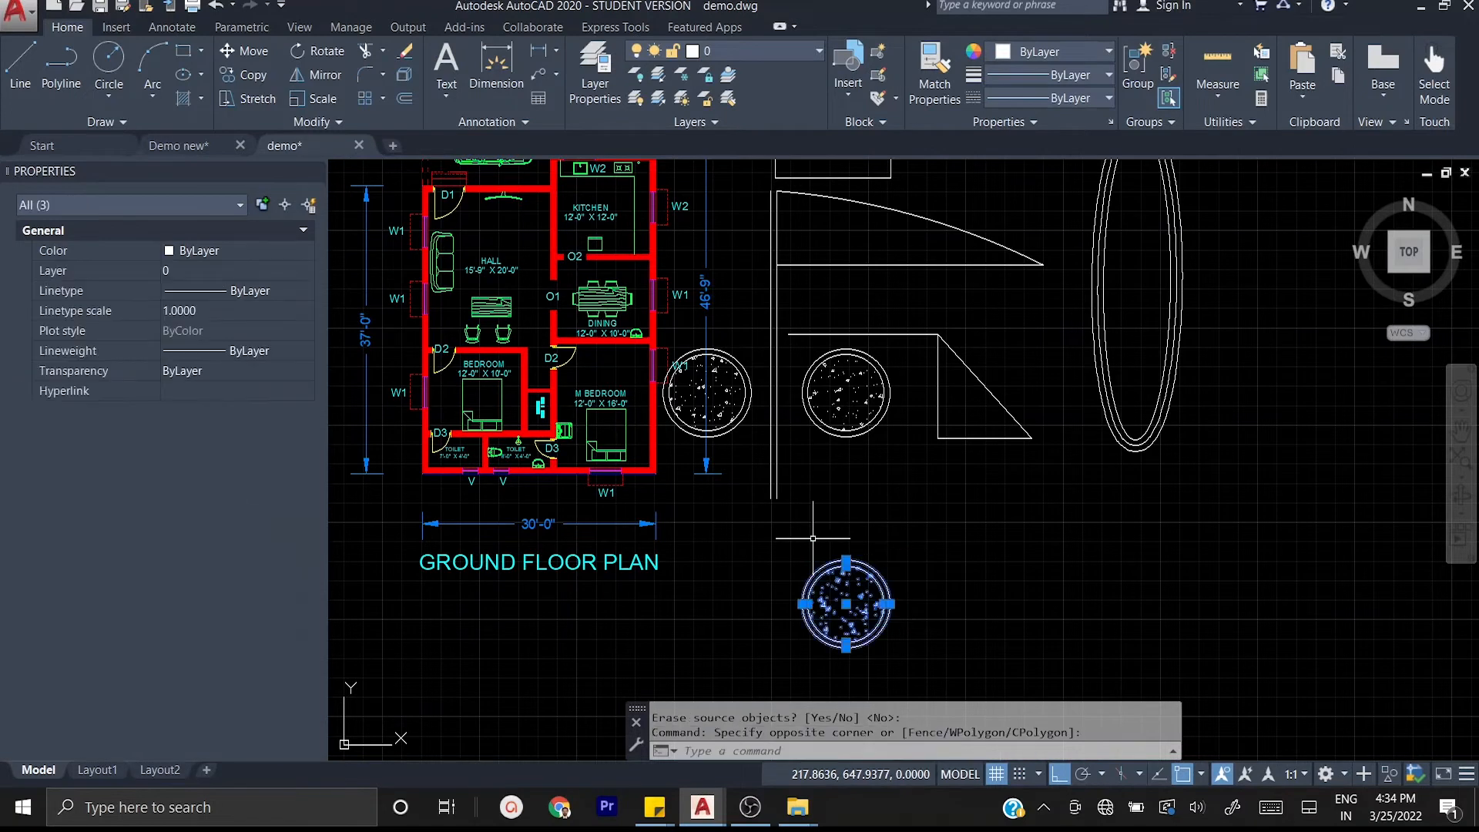
text(m)
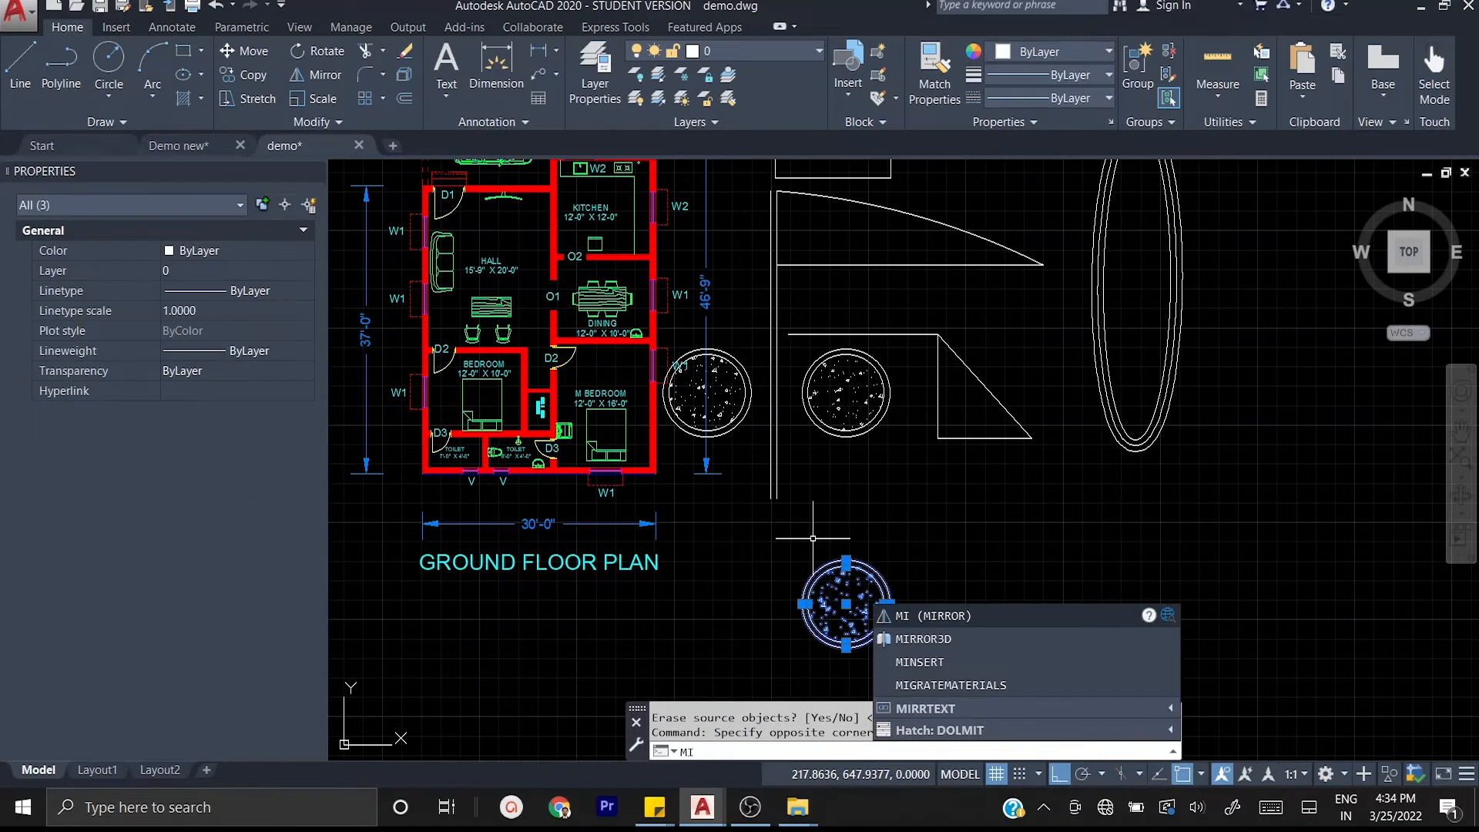
key(Return)
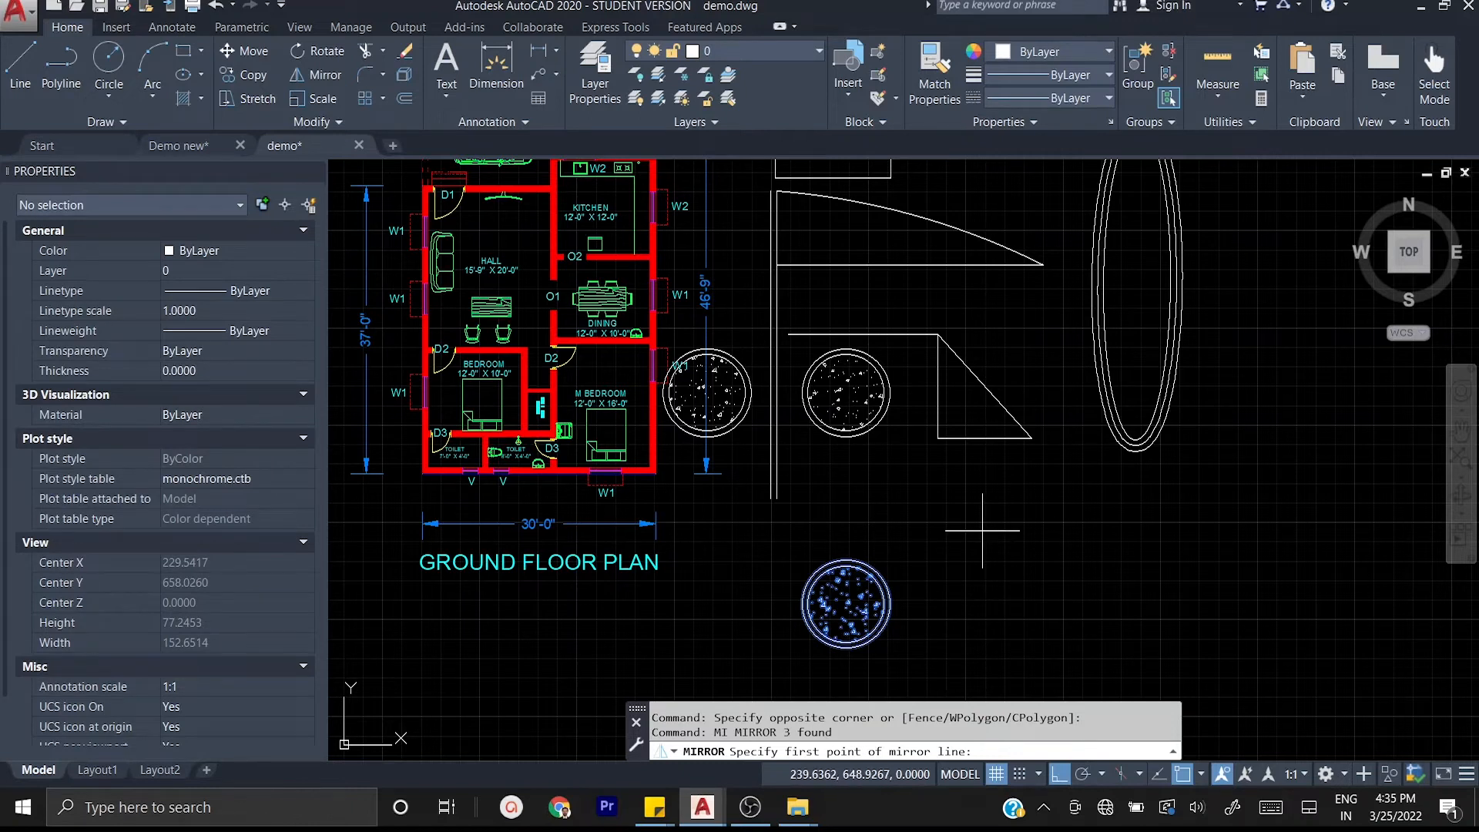
click(1058, 775)
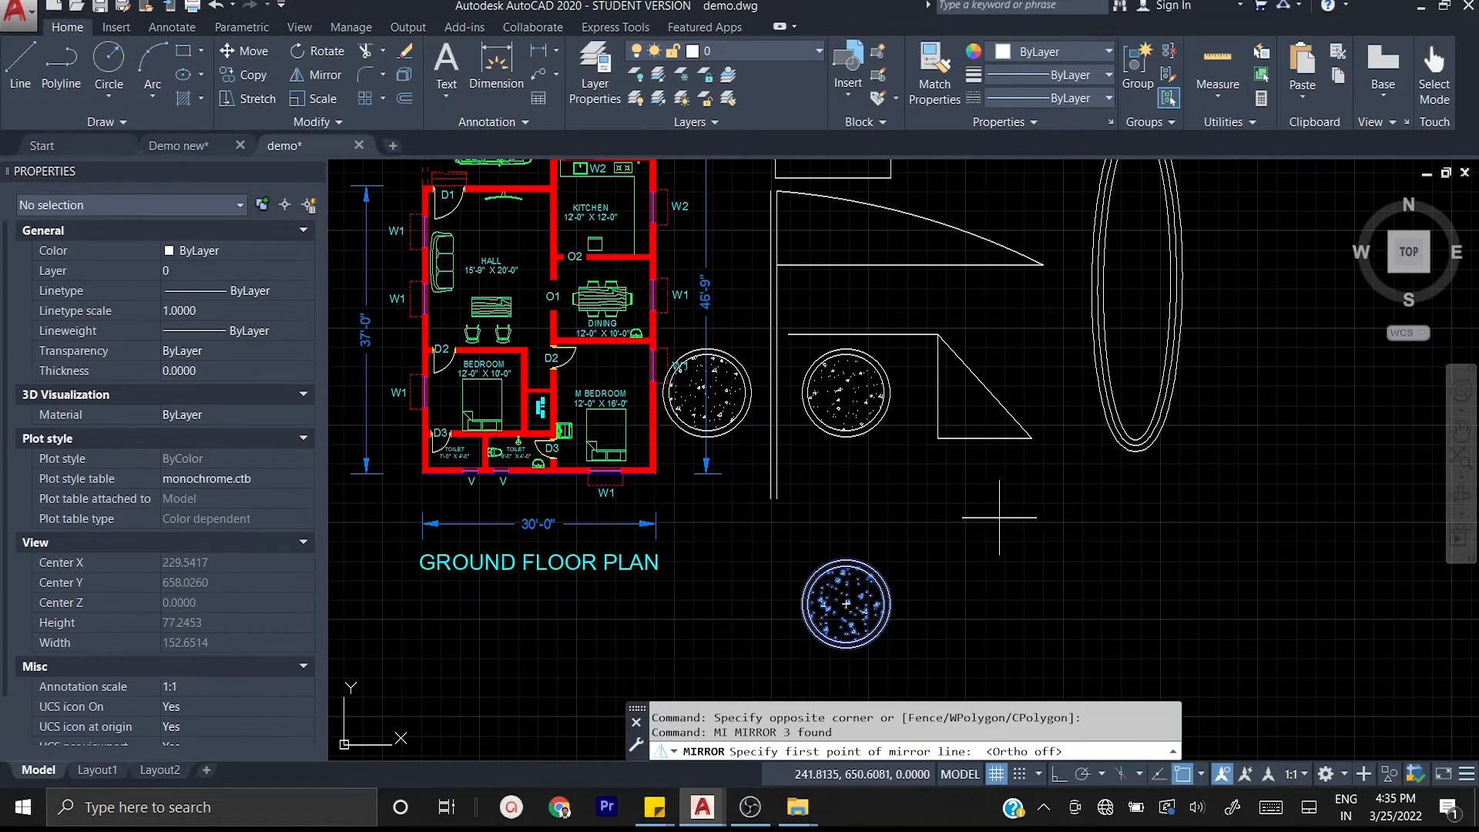
click(845, 479)
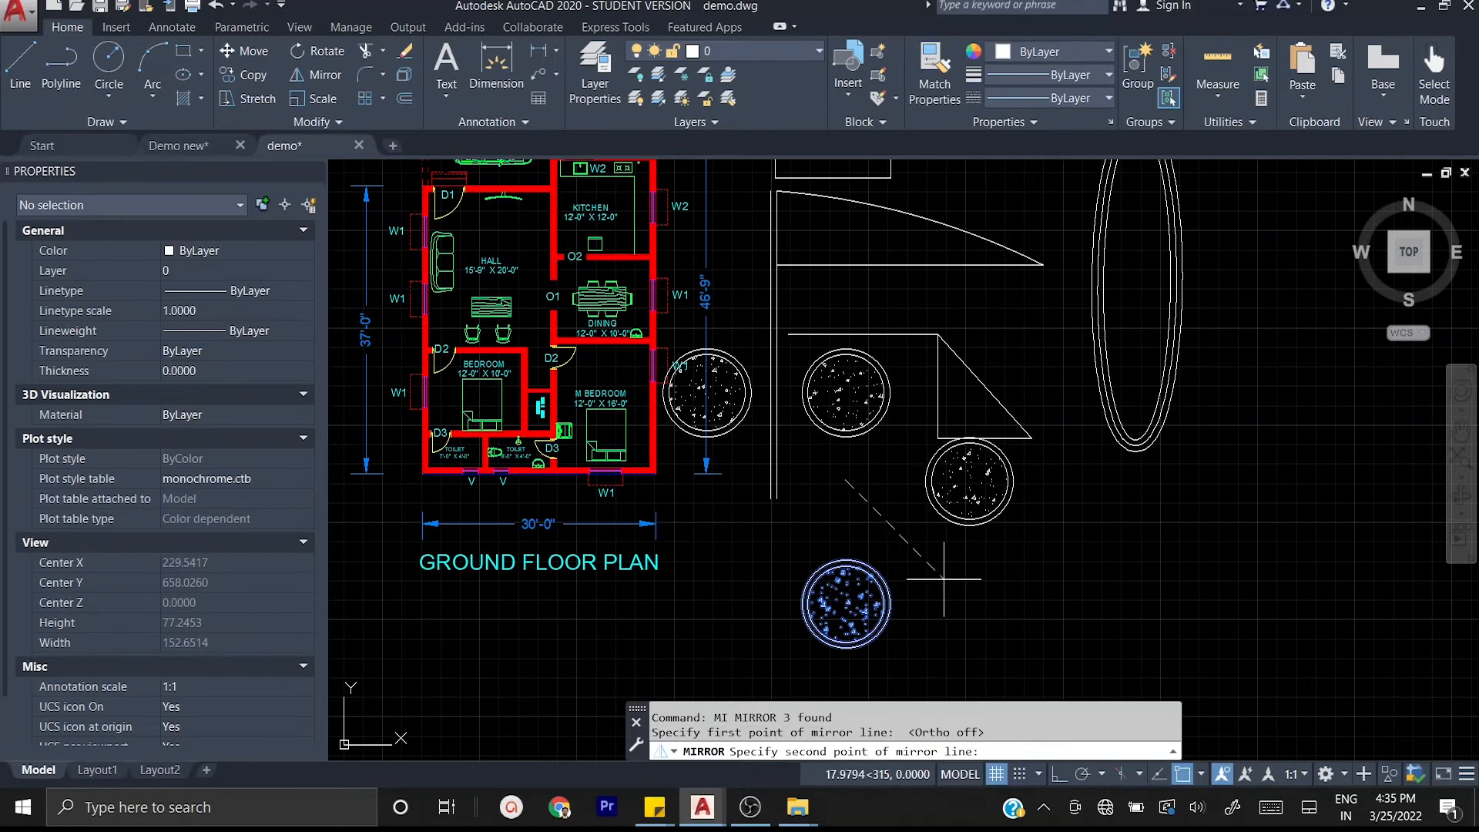
click(1007, 669)
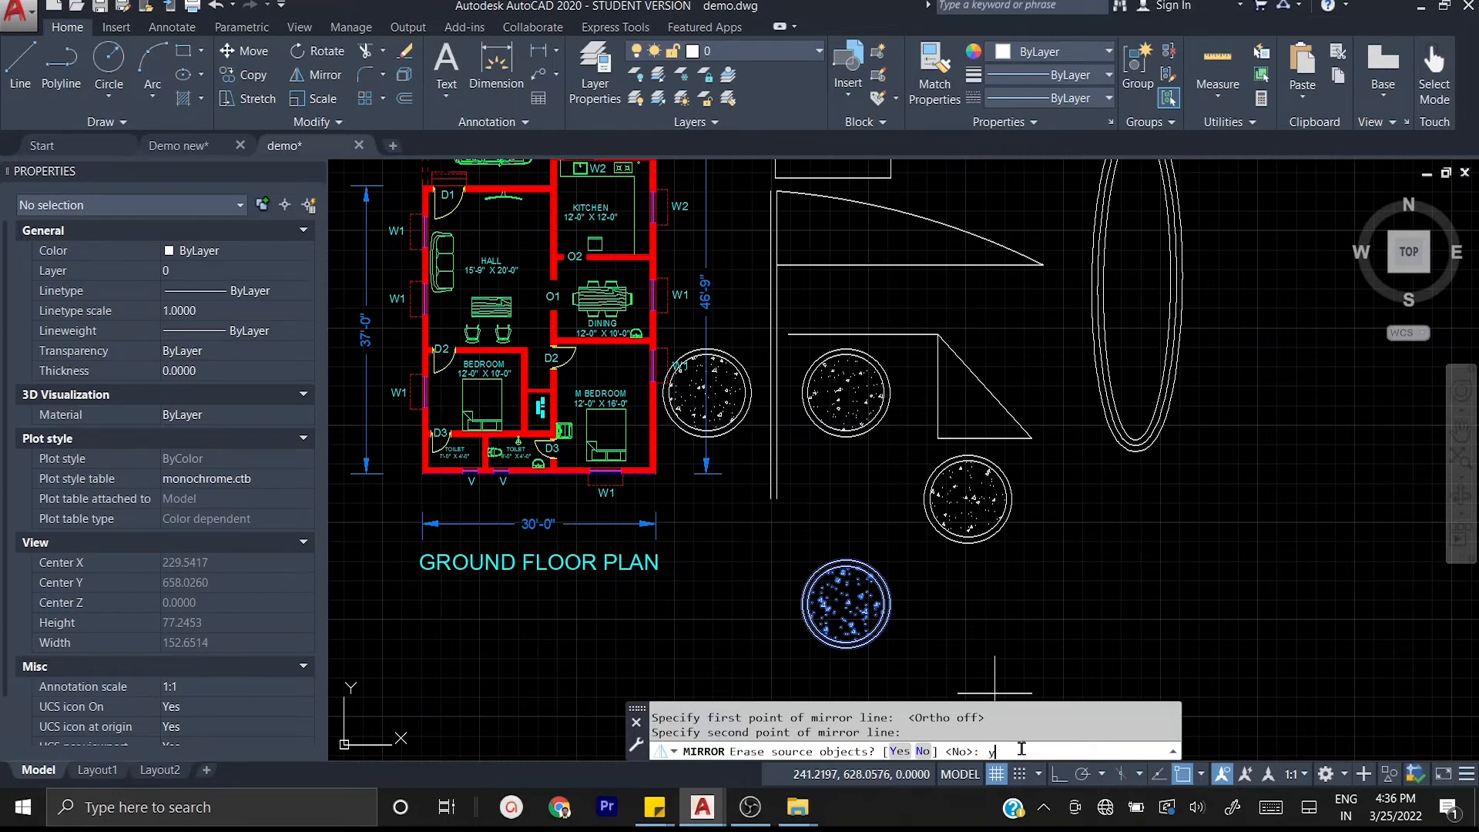
key(Return)
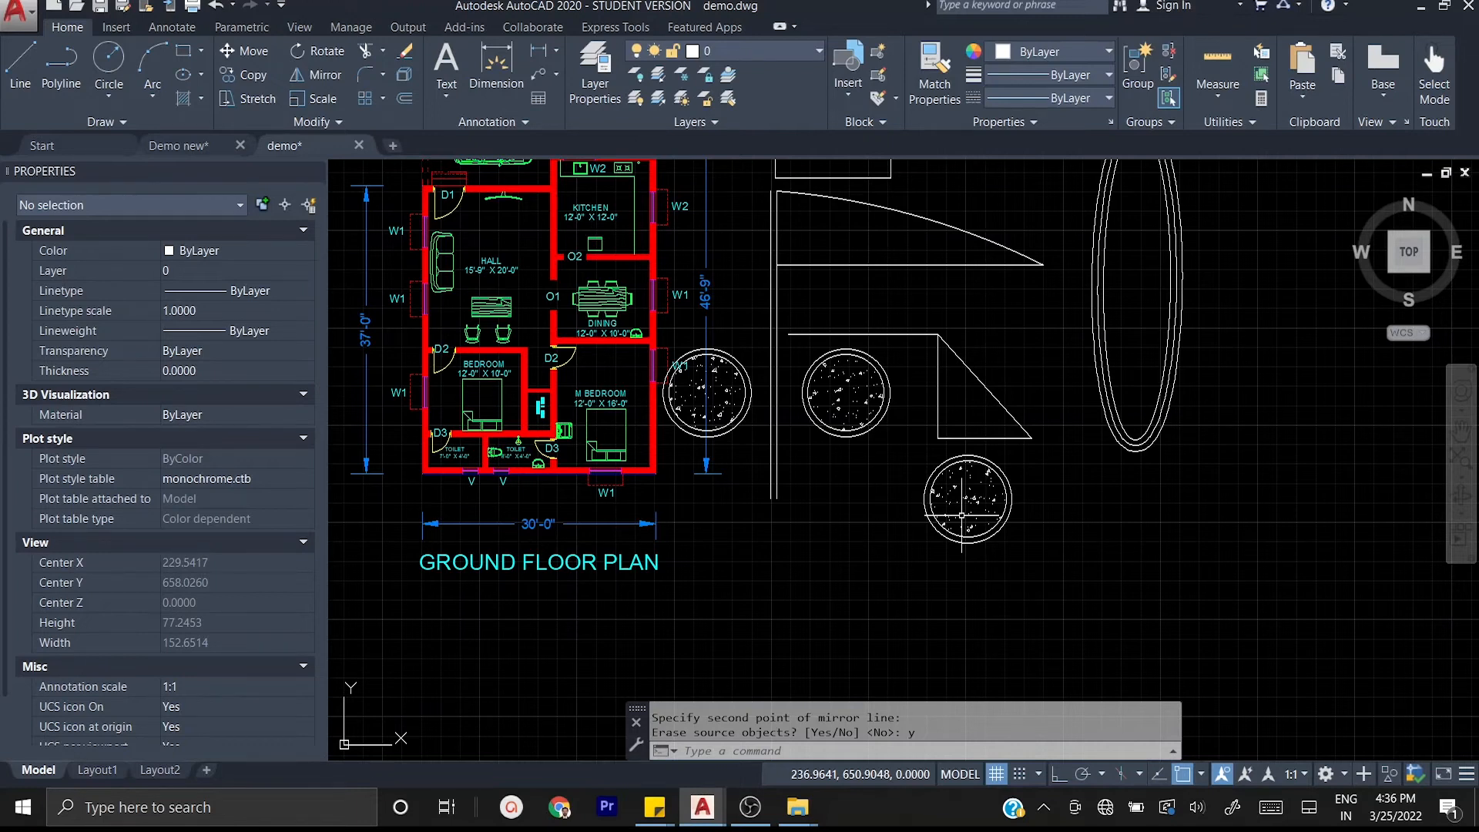
- Rotate the outermost ellipse 90° about its centre, with Ortho on
mouse_move(1090, 491)
middle_down()
mouse_move(969, 554)
mouse_move(882, 566)
middle_up()
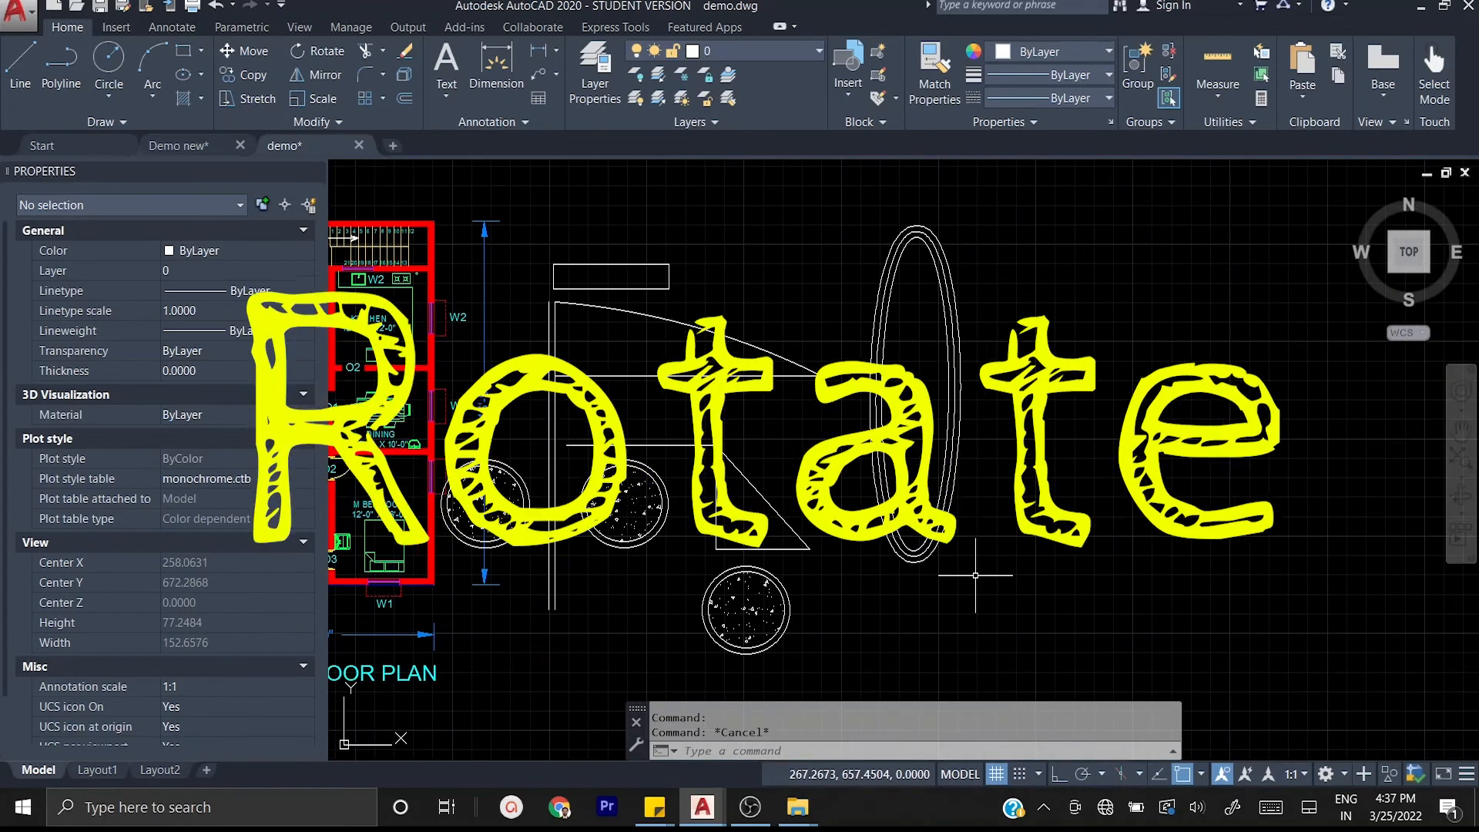
key(Escape)
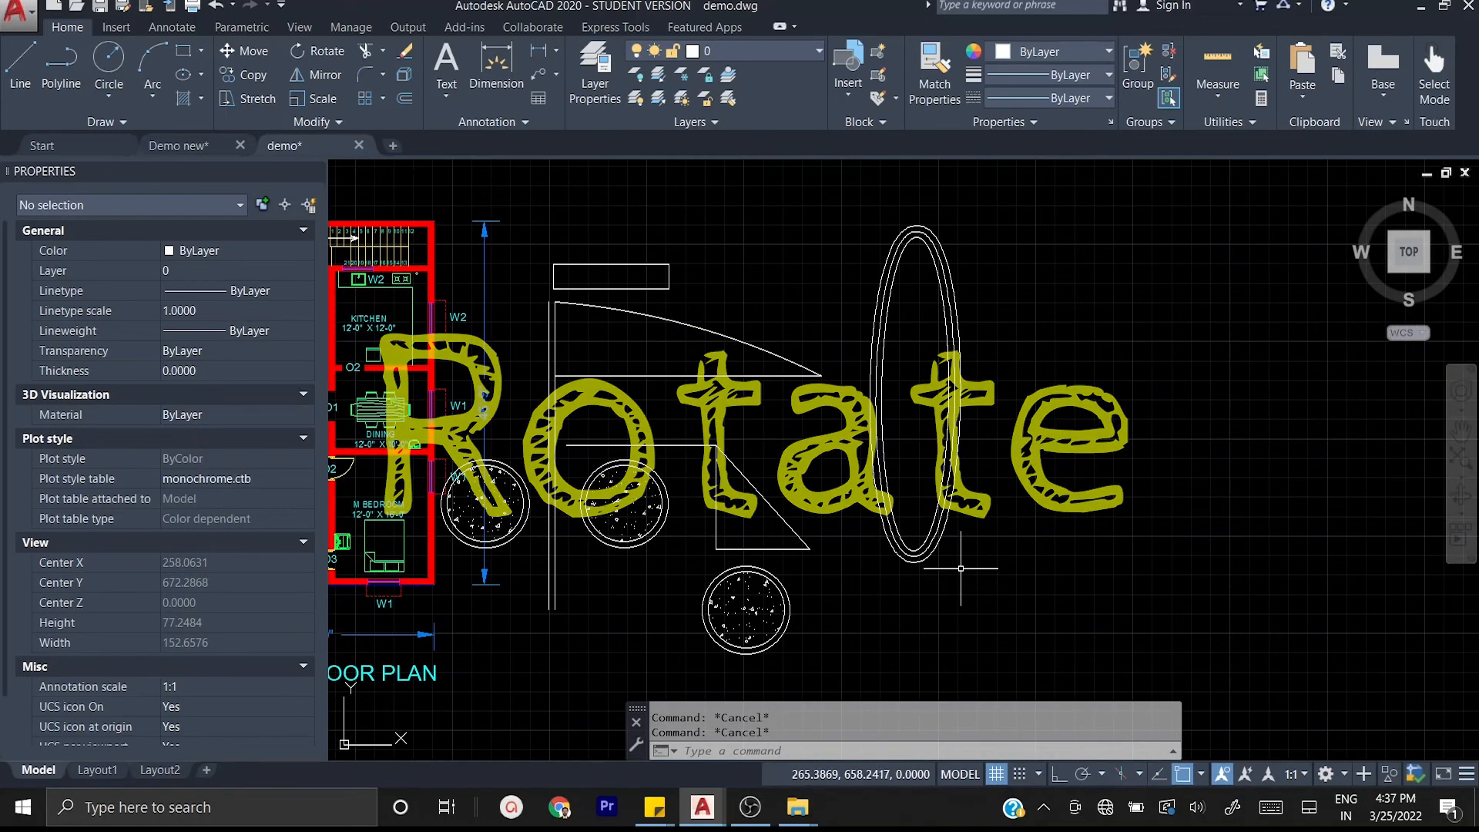
click(944, 529)
text(RO)
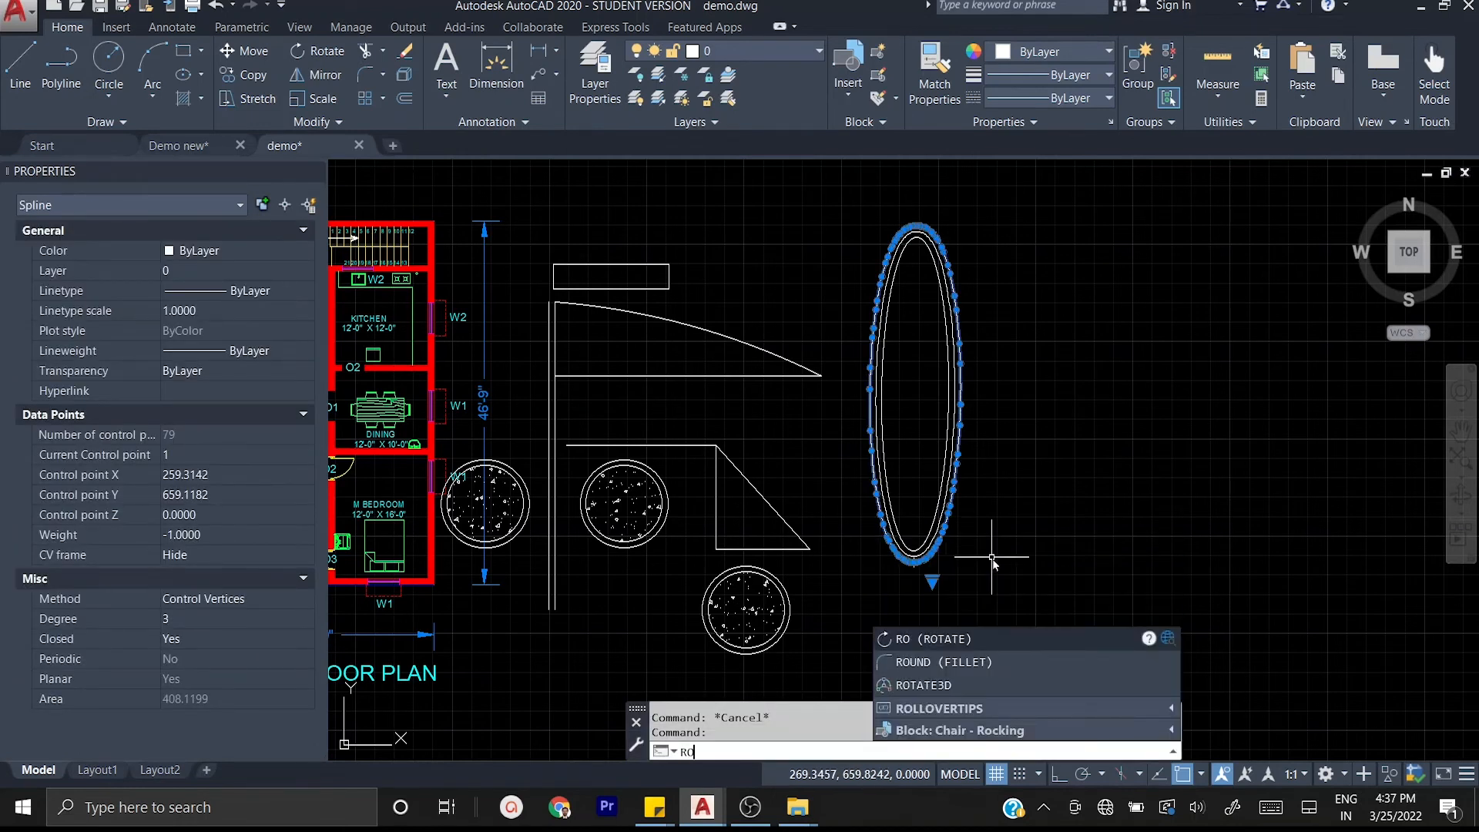
key(Return)
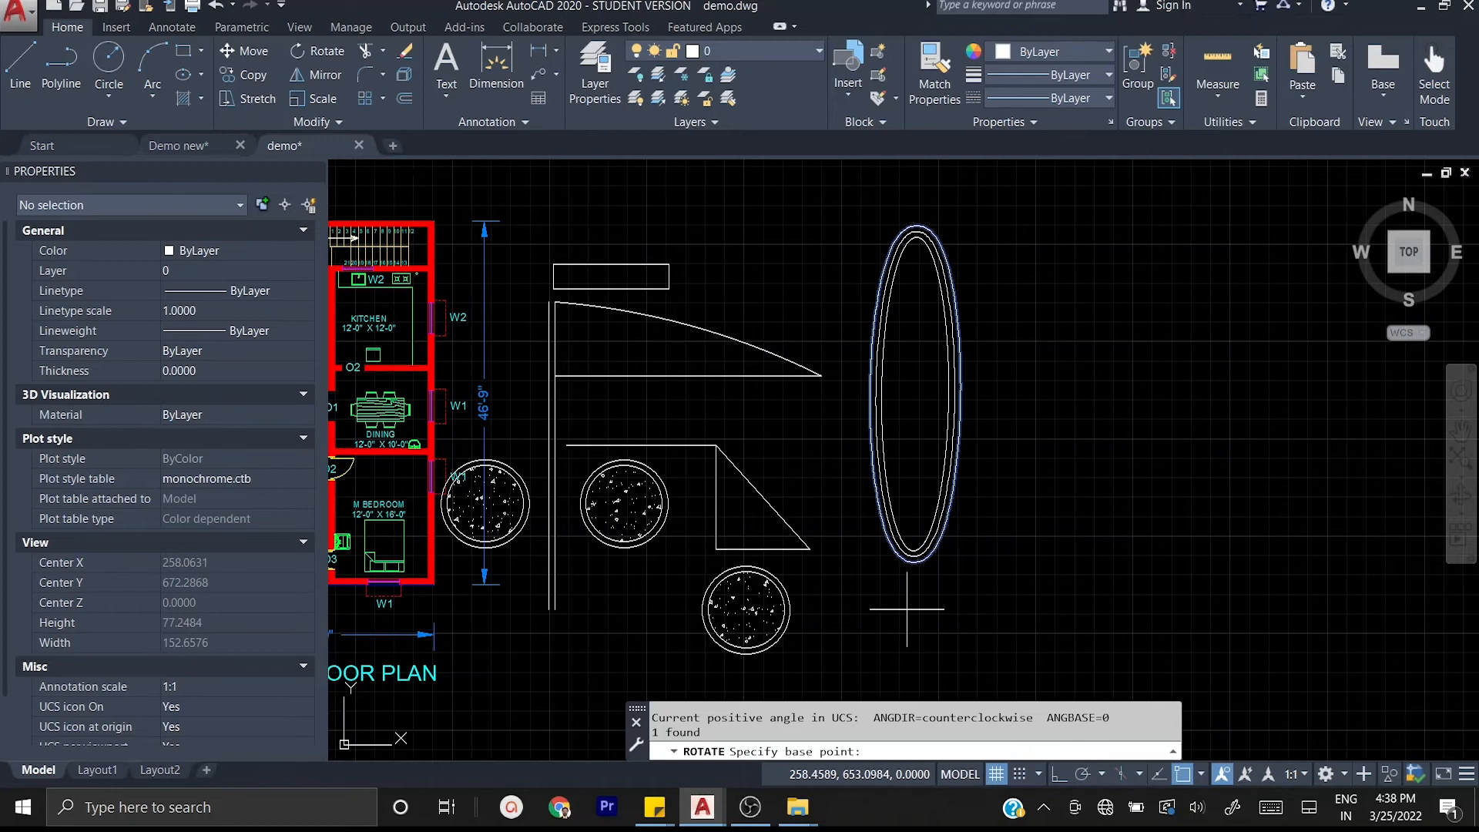
click(915, 394)
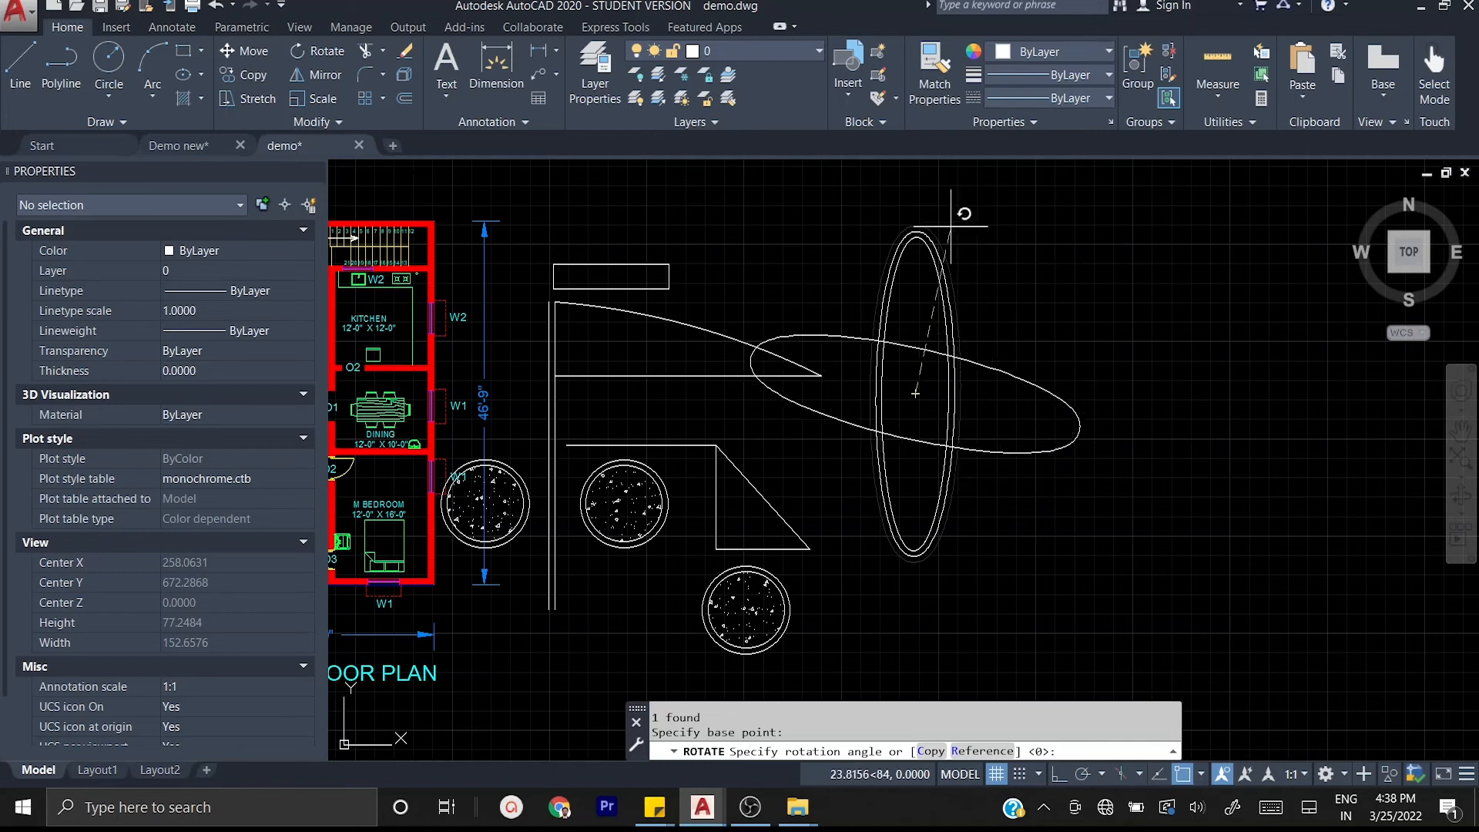
click(1055, 776)
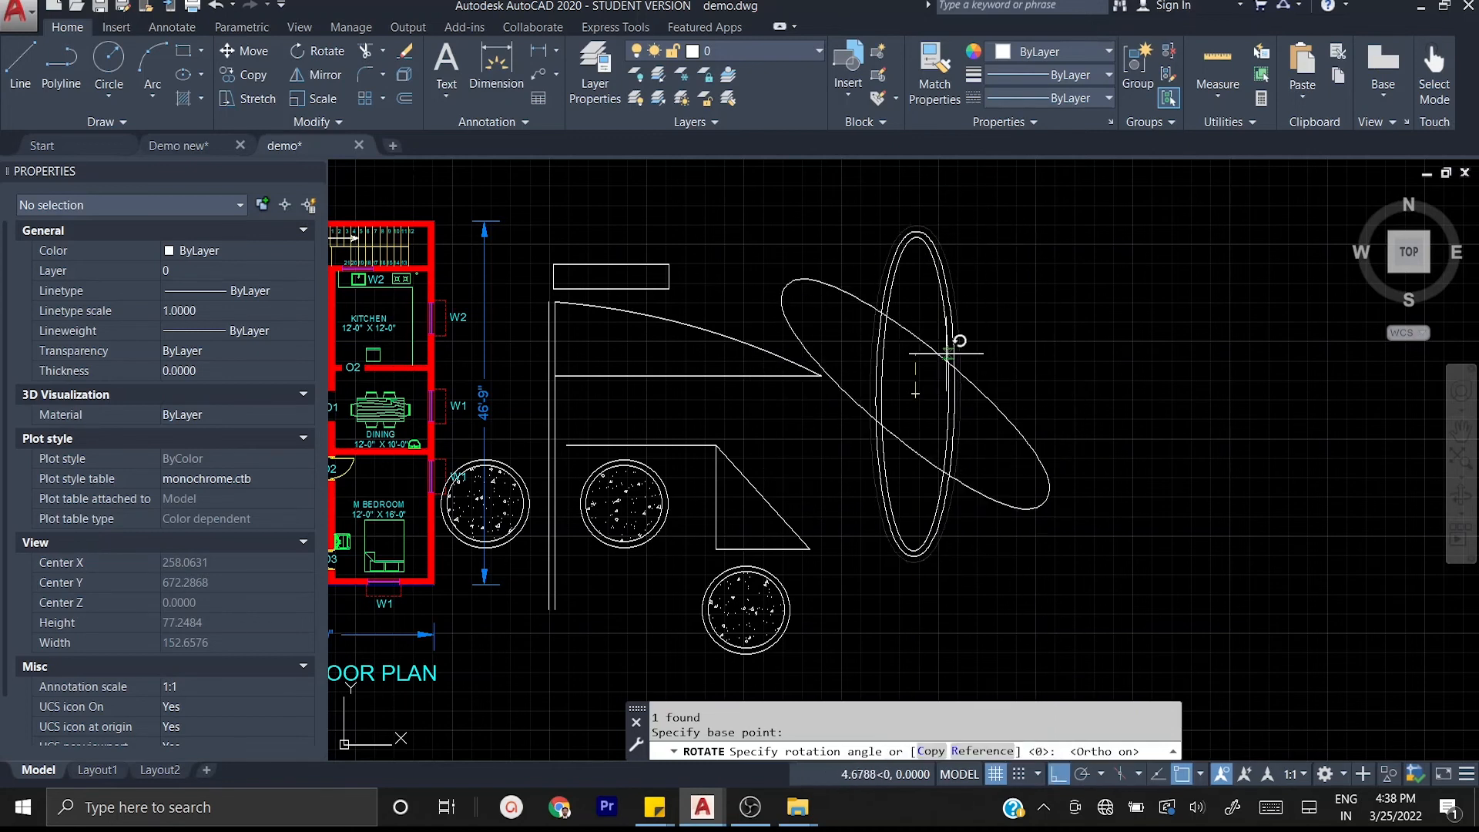
click(915, 192)
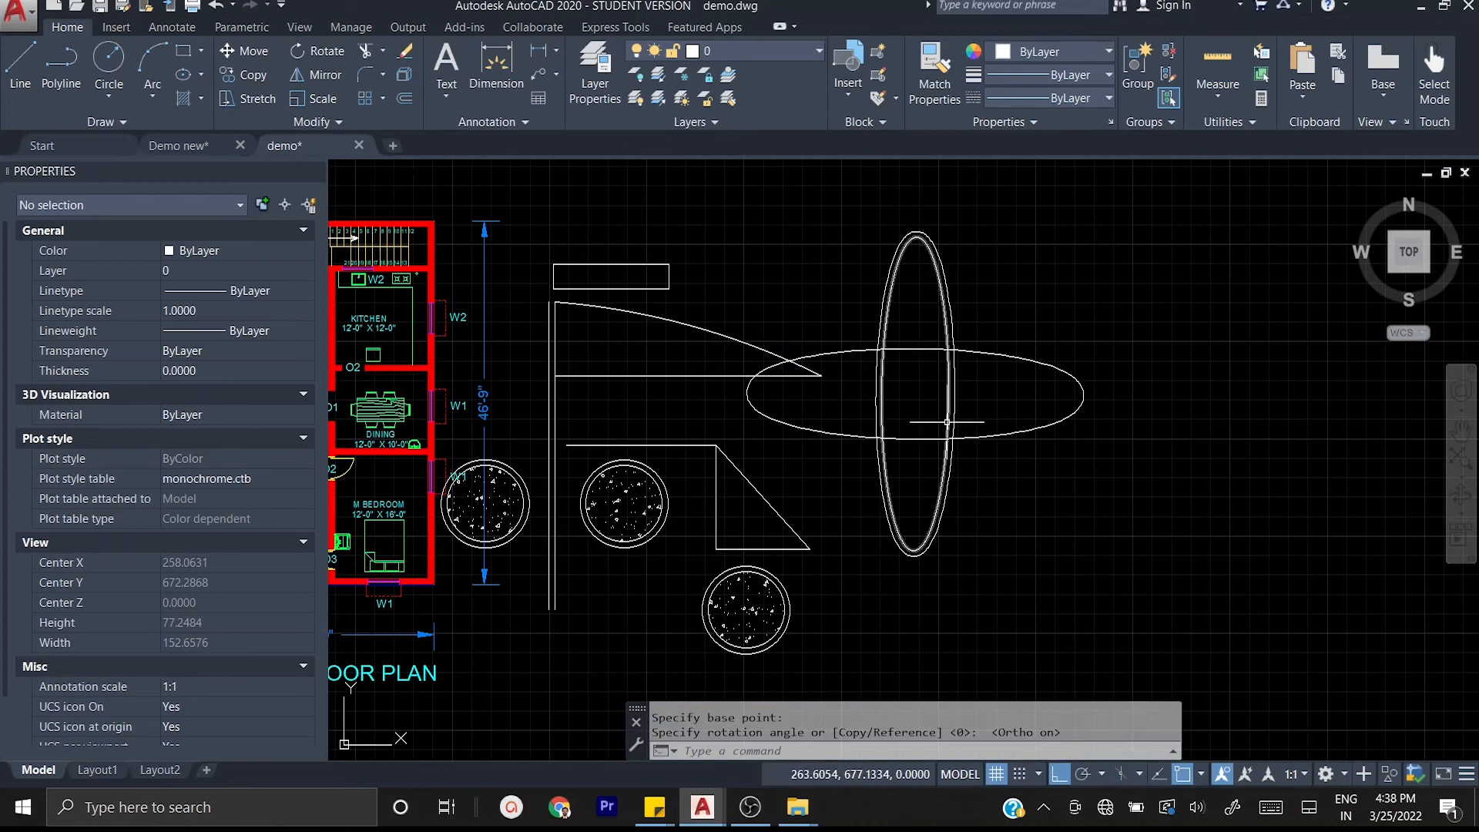
key(Return)
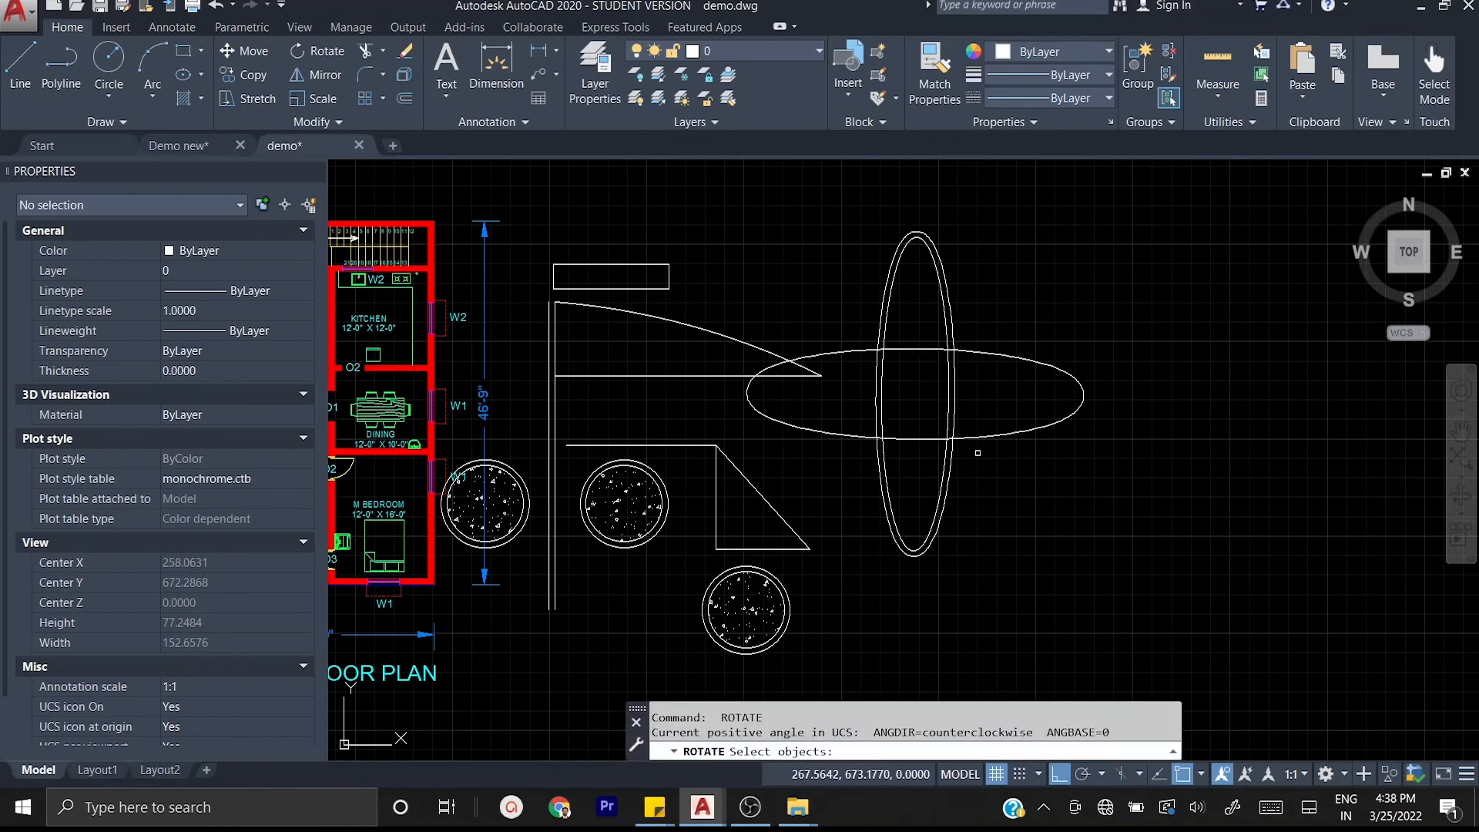
key(Escape)
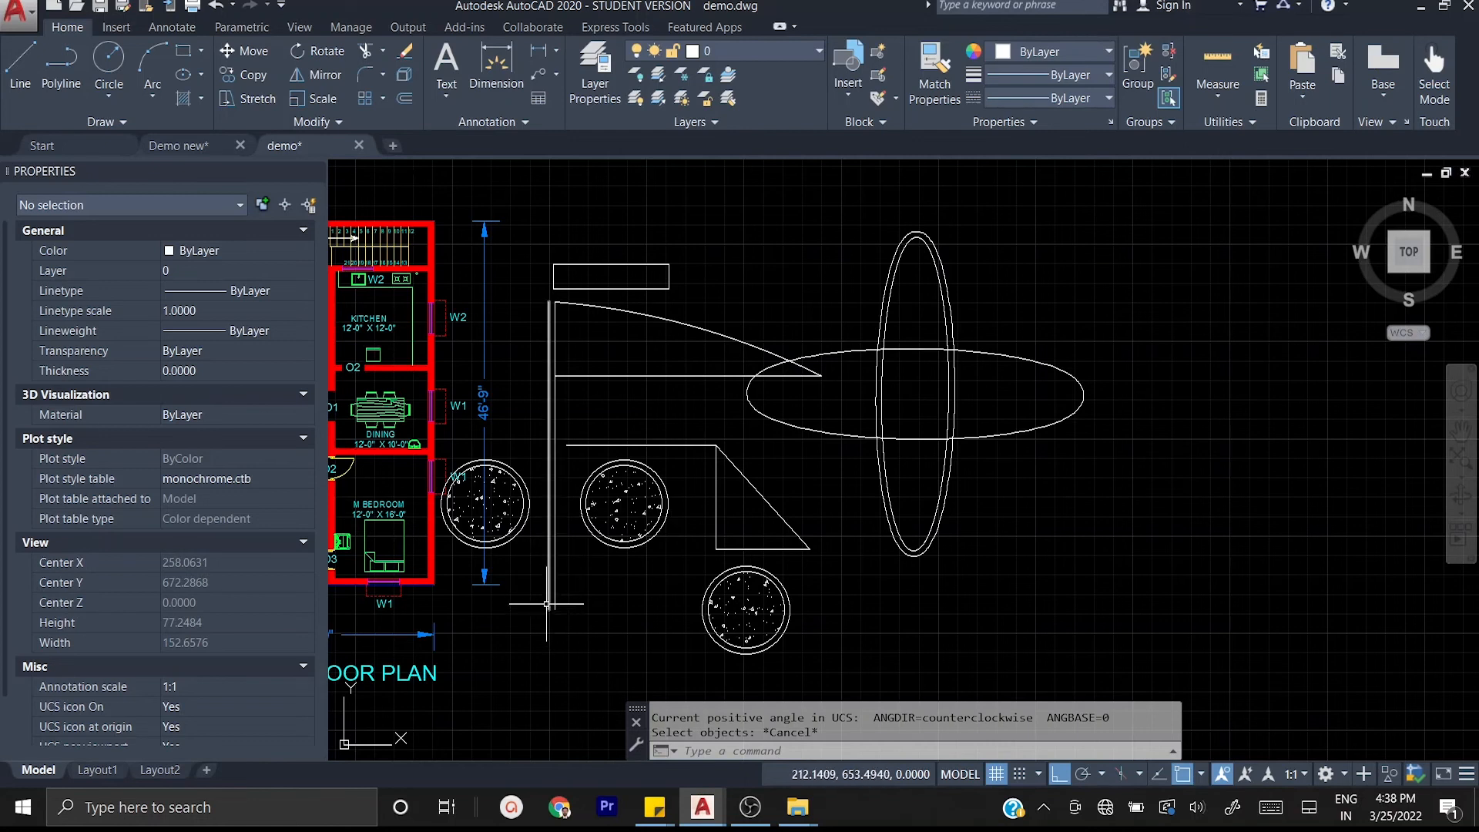
- Rotate the two long vertical lines about the left line's lower endpoint so they extend horizontally to the right
click(584, 620)
click(503, 571)
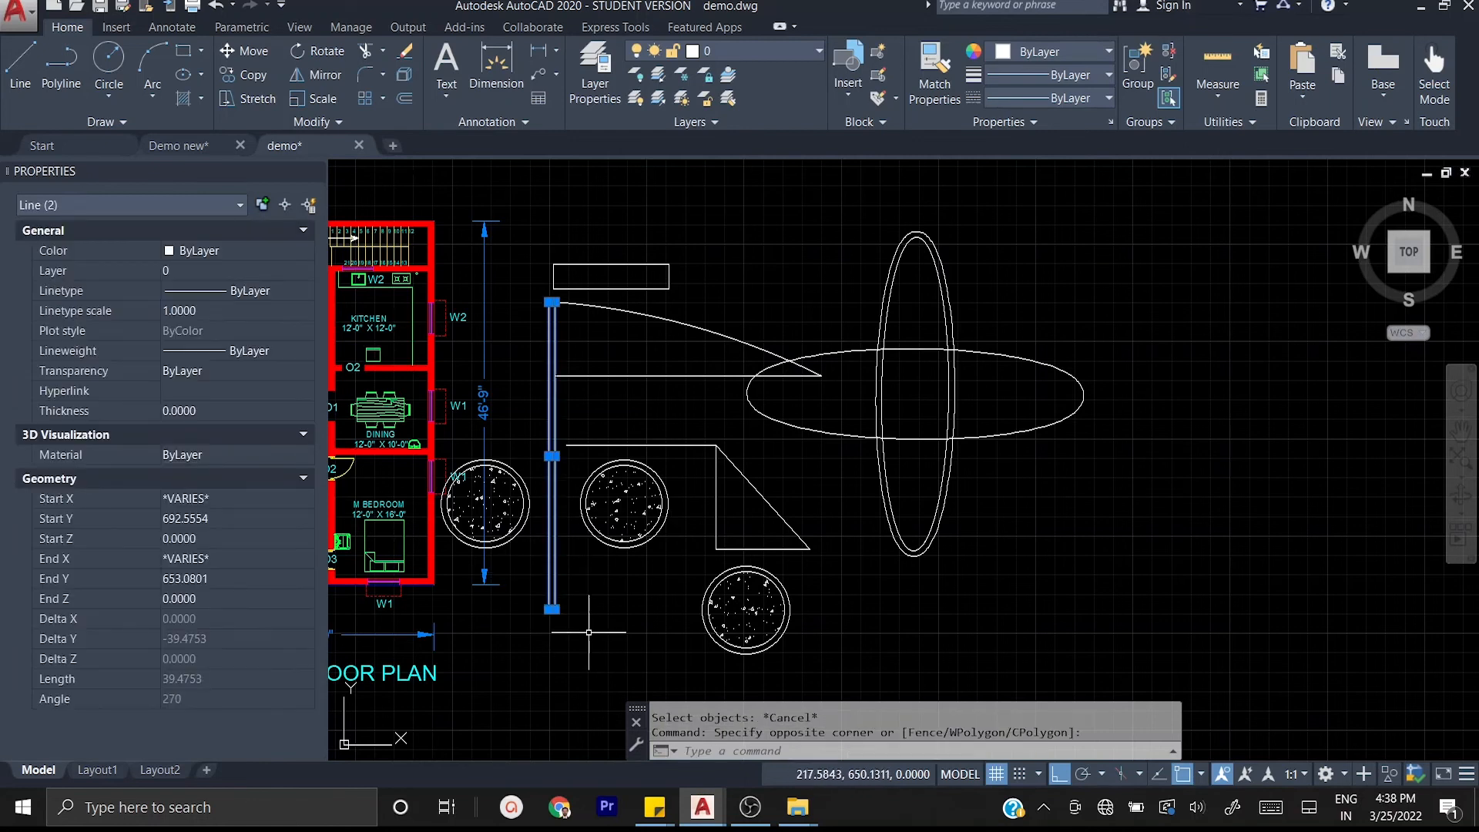
text(RO)
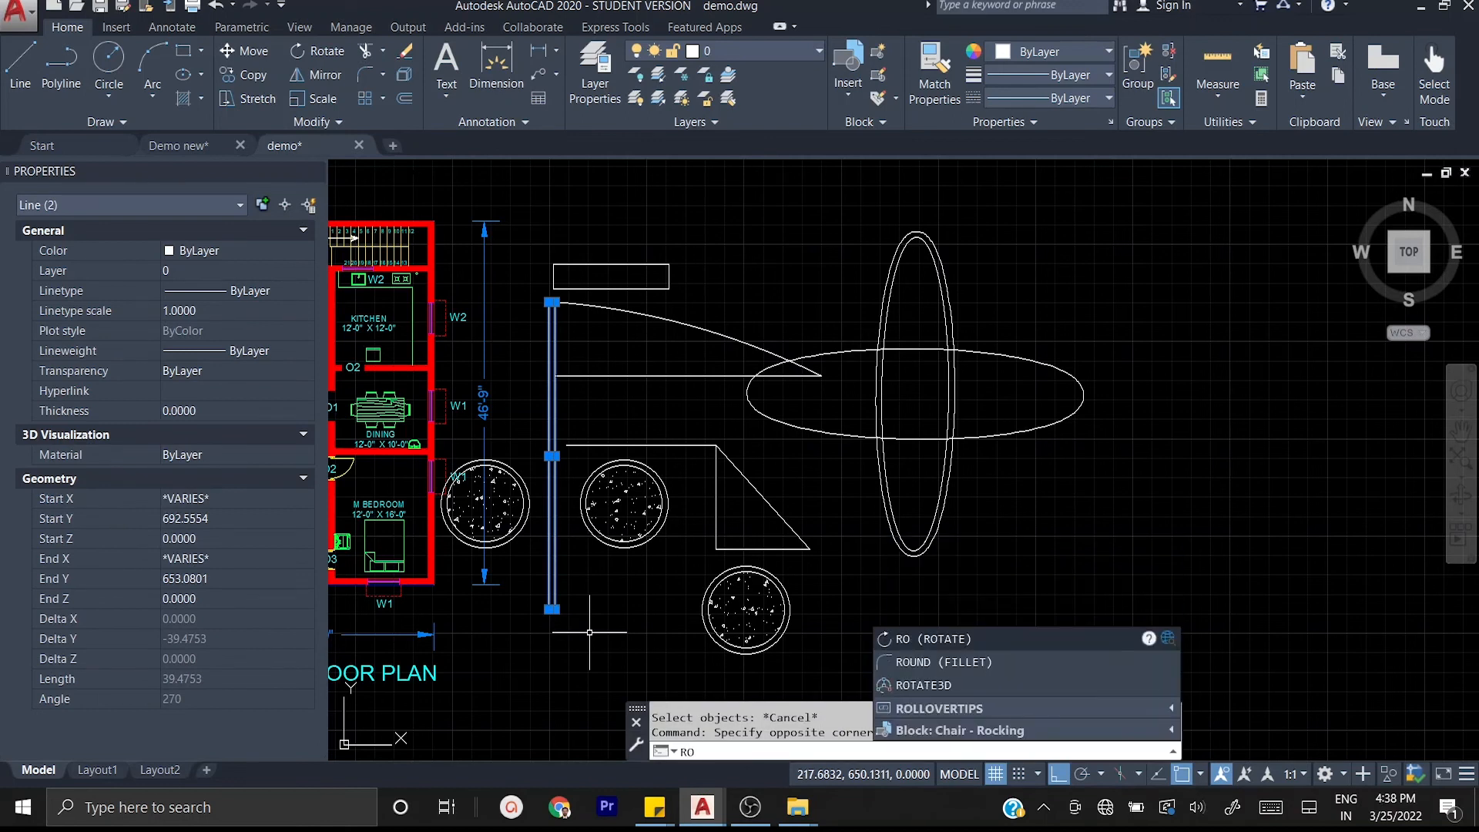
key(Return)
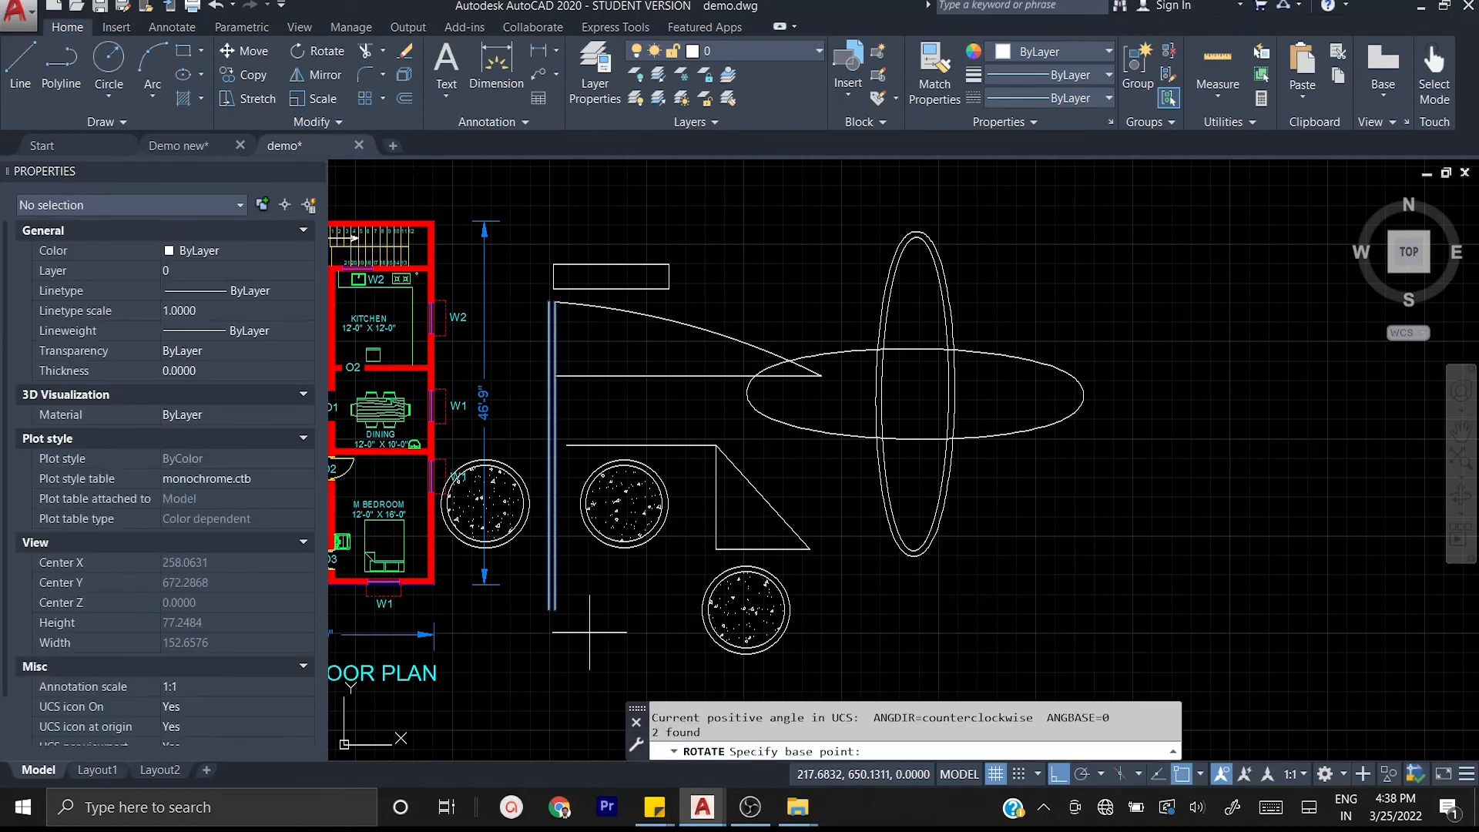
click(549, 609)
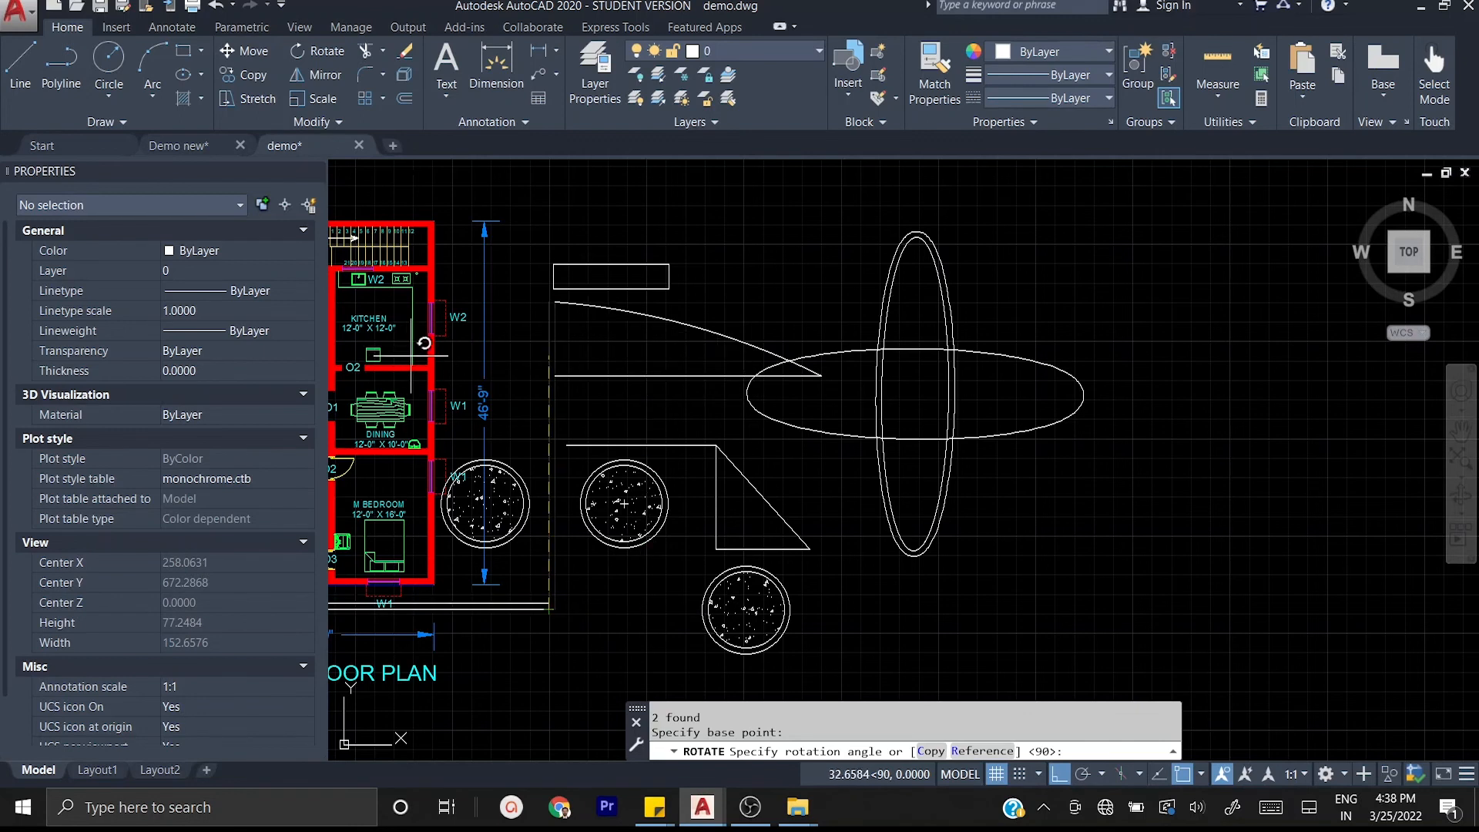
click(549, 702)
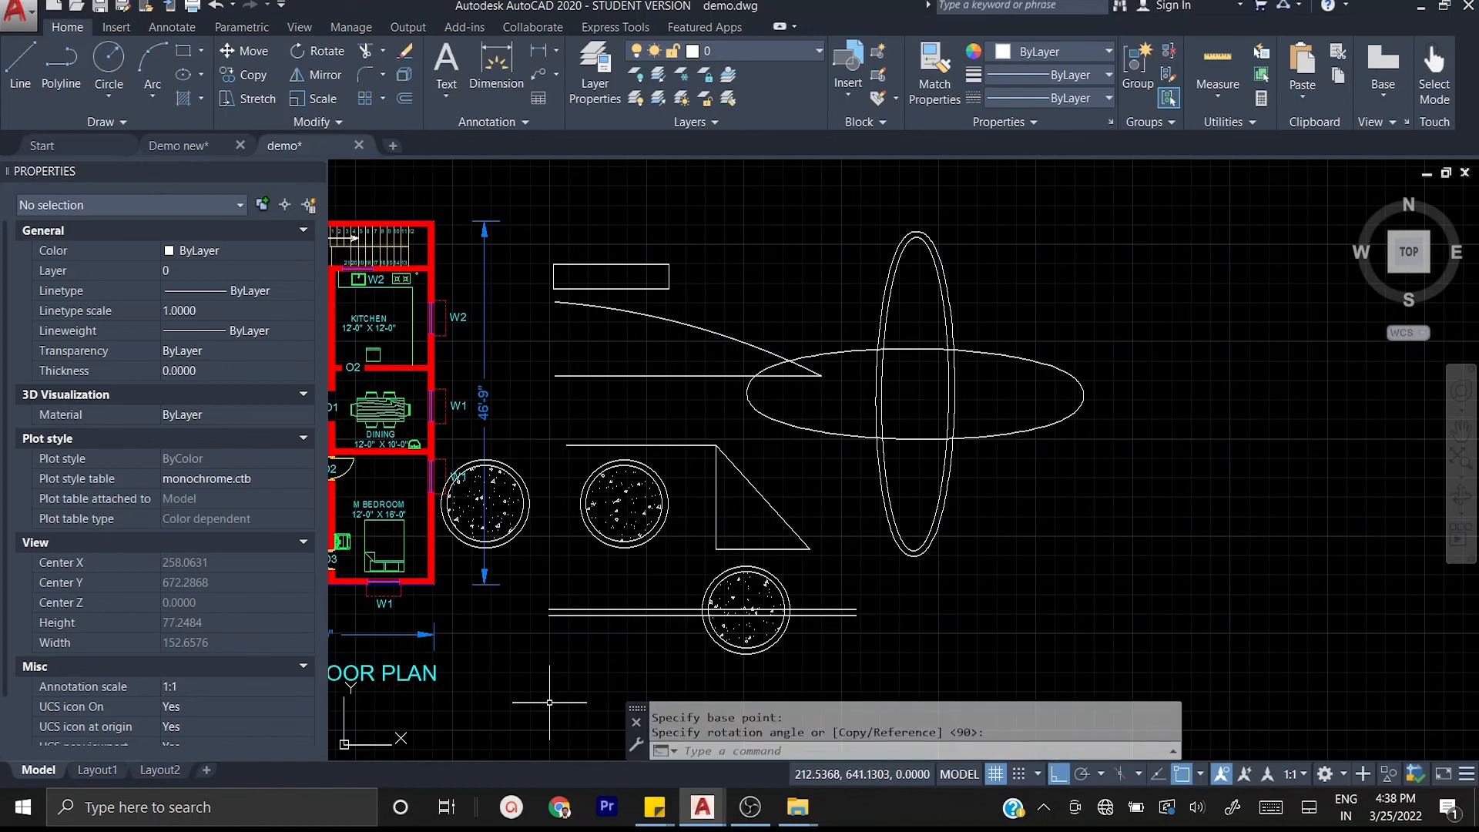